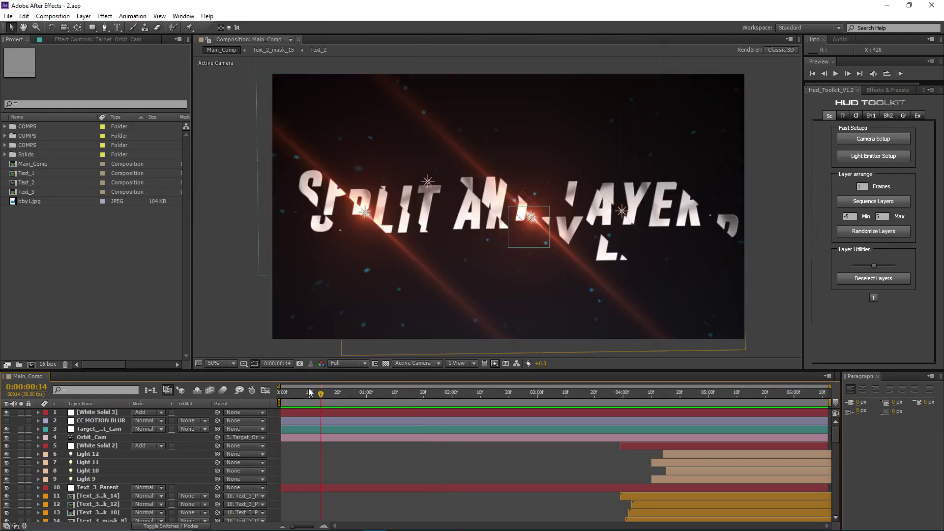
Scrub through Main_Comp from the start to 0:00:02:13 to preview the split-text animation
left_click(306, 408)
left_click_drag(307, 408, 379, 420)
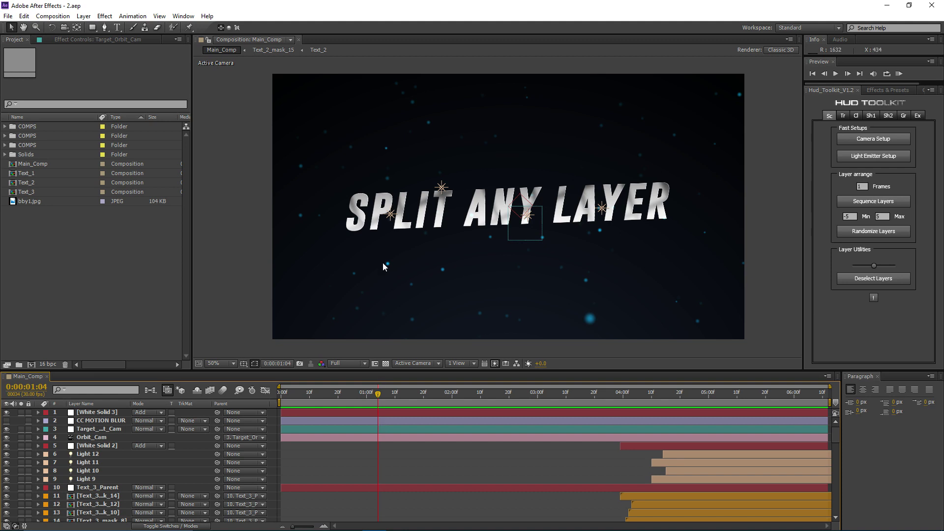
left_click_drag(392, 393, 489, 403)
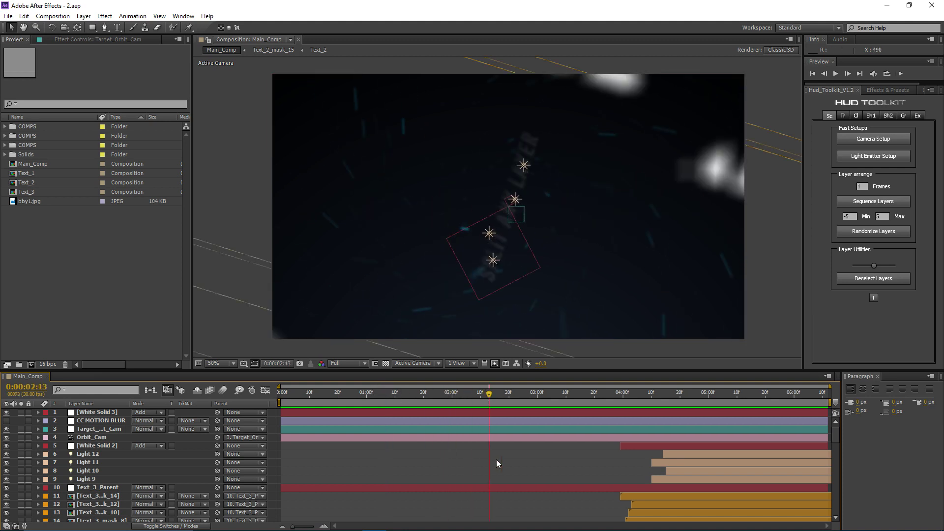
Create a new 1920 x 1080 composition at 30 frames per second with a duration of 5 seconds
left_click(53, 16)
left_click(74, 28)
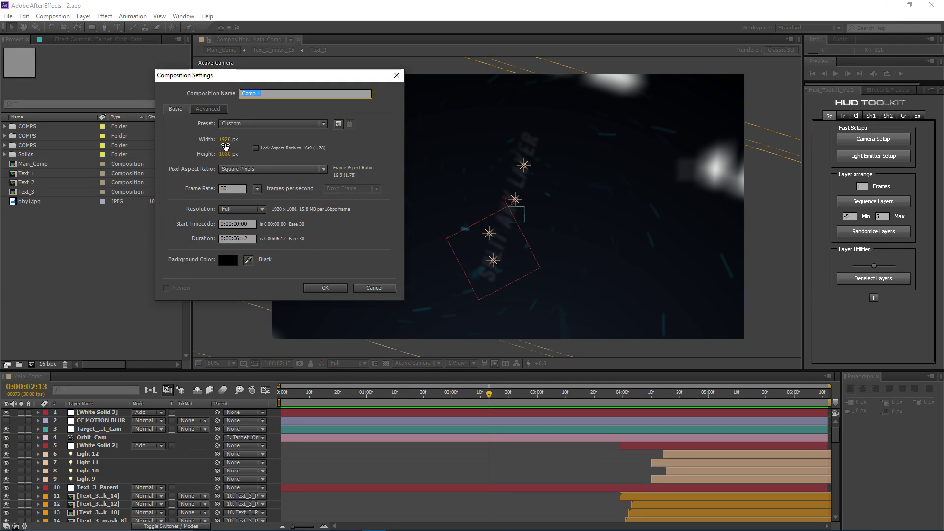
left_click(225, 140)
left_click(225, 154)
key("Tab")
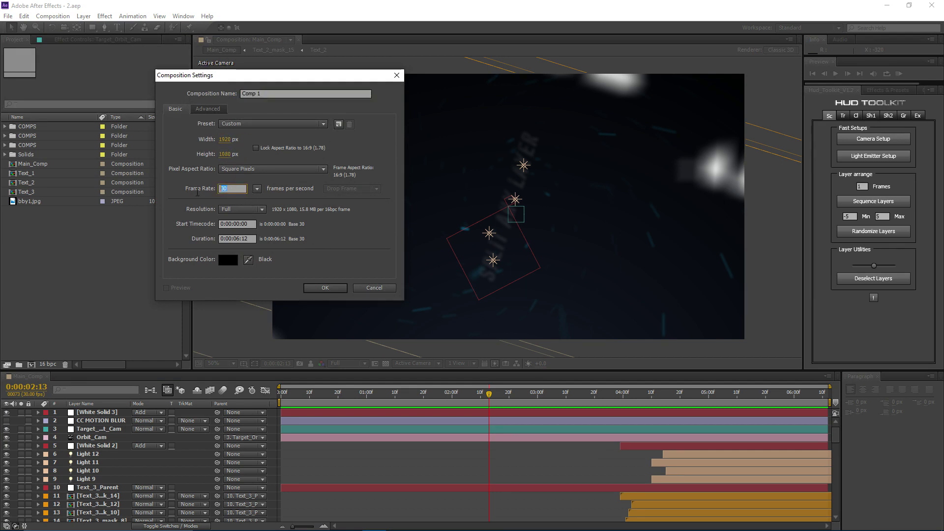
left_click(240, 239)
type("5")
key("BackSpace")
left_click(307, 289)
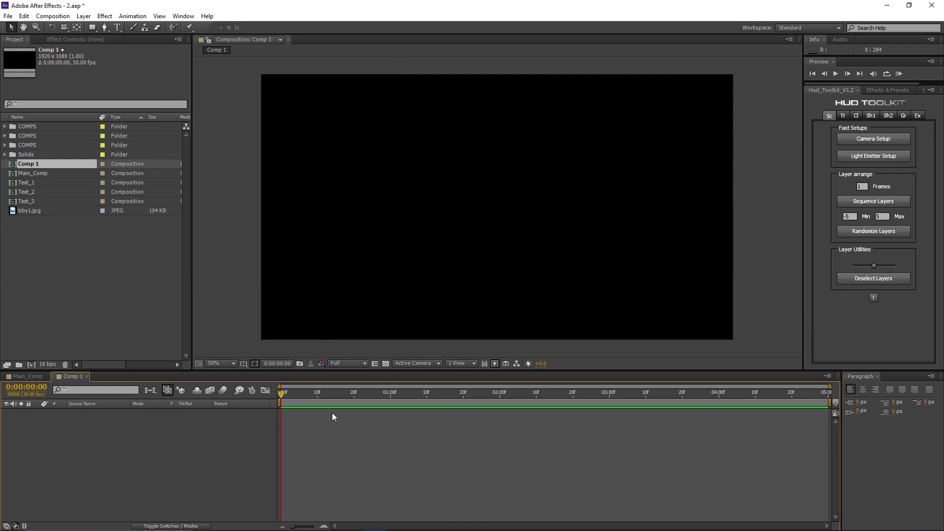
Add a text layer reading "TRANSITION TEXT" to the new composition
left_click(117, 27)
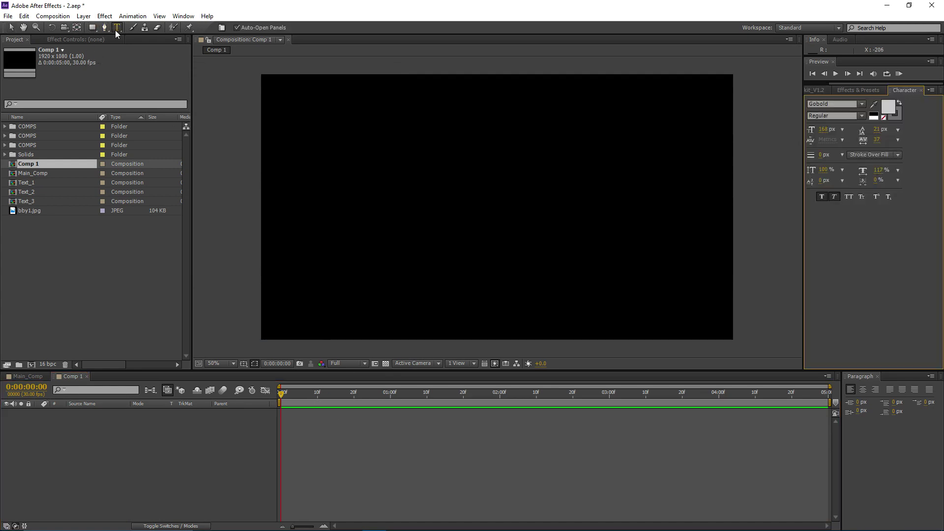
left_click(357, 196)
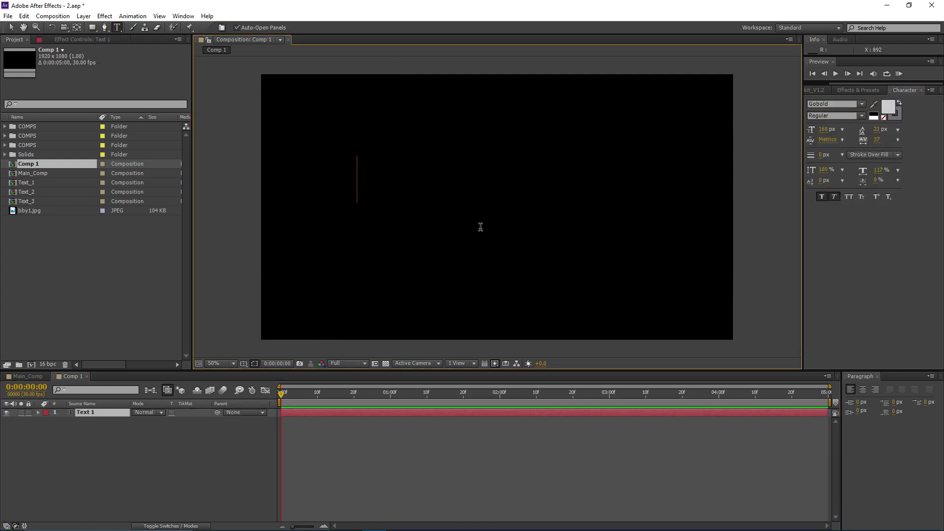
type("TRANSITION TEXT")
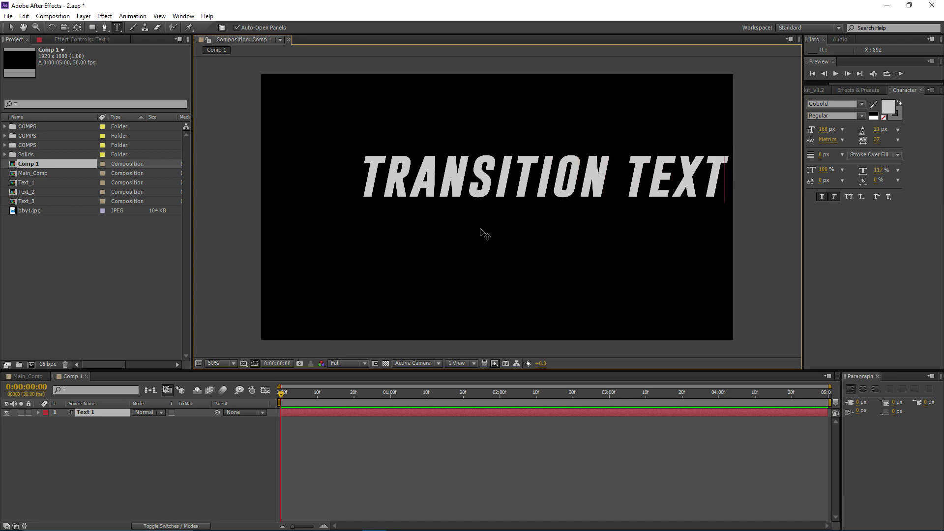
left_click(350, 412)
Show the title/action safe guides and centre the text in the composition frame
key("v")
key("apostrophe")
left_click(830, 104)
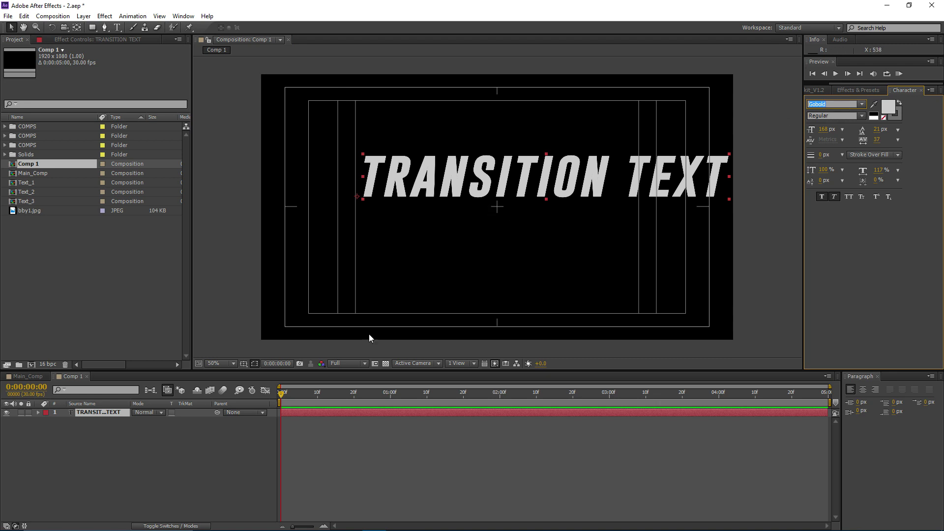
left_click_drag(600, 176, 551, 207)
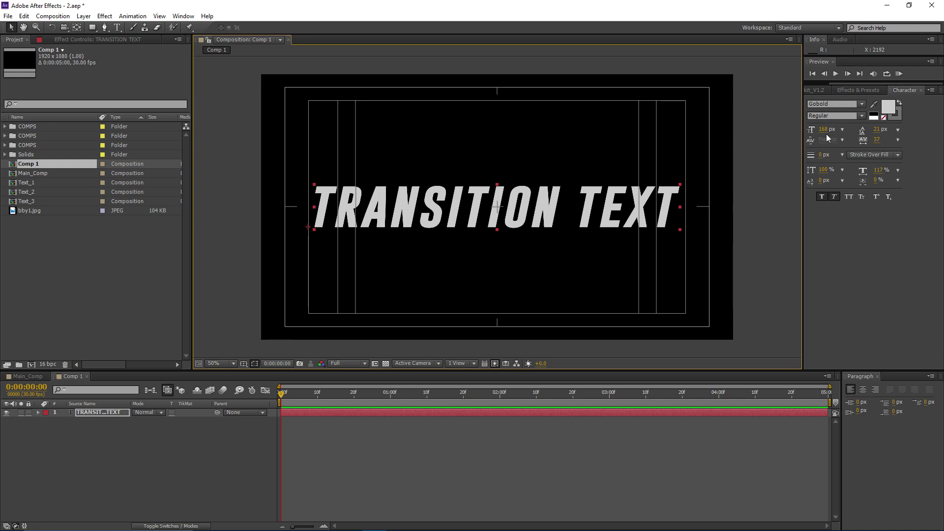
Enlarge the text to a font size of 209 px and re-centre it in the frame
left_click_drag(828, 129, 848, 136)
left_click_drag(585, 215, 548, 219)
key("shift")
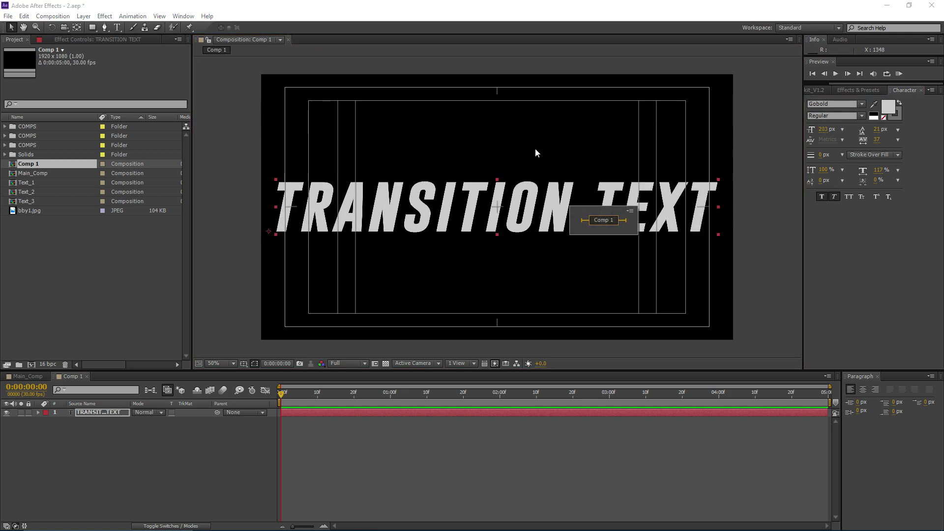
left_click_drag(829, 130, 836, 130)
left_click_drag(552, 203, 546, 203)
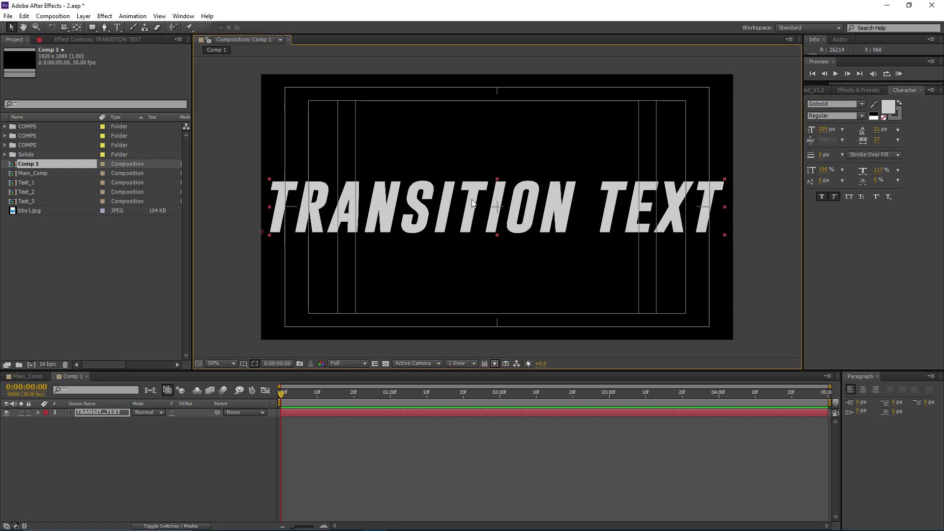
left_click_drag(284, 393, 261, 391)
left_click(294, 411)
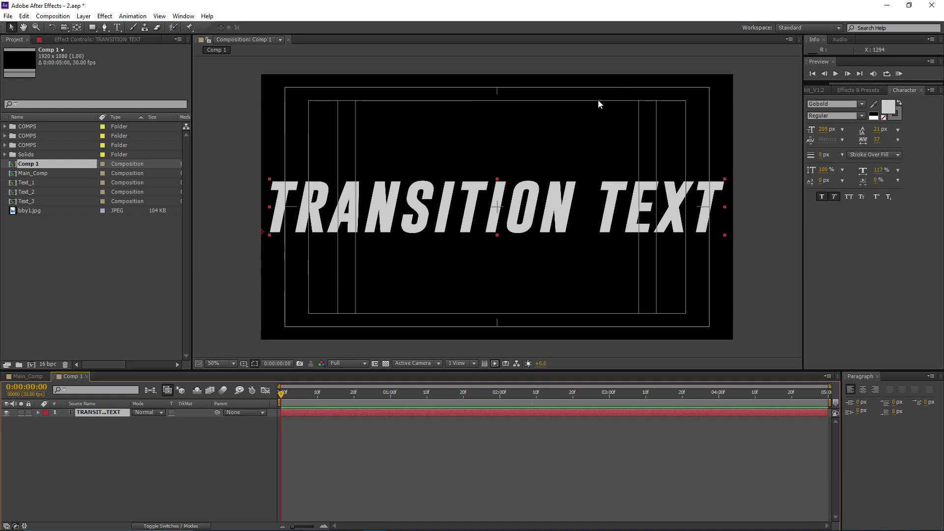
Bring up the HUD Toolkit script, then switch to Chrome and look over its page on voxyde.com
left_click(815, 90)
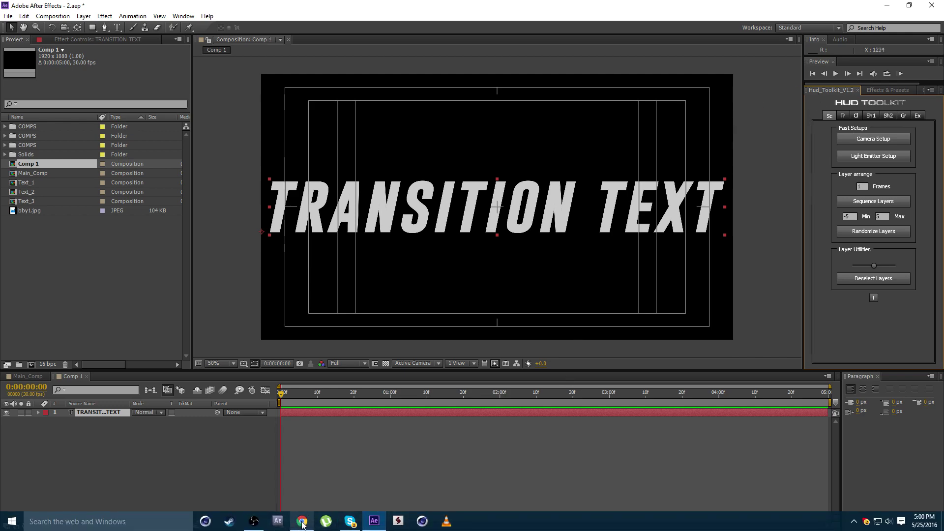
left_click(302, 521)
scroll(79, 256, "down", 2)
mouse_move(53, 21)
left_mouse_down()
mouse_move(245, 27)
mouse_move(44, 22)
left_mouse_up()
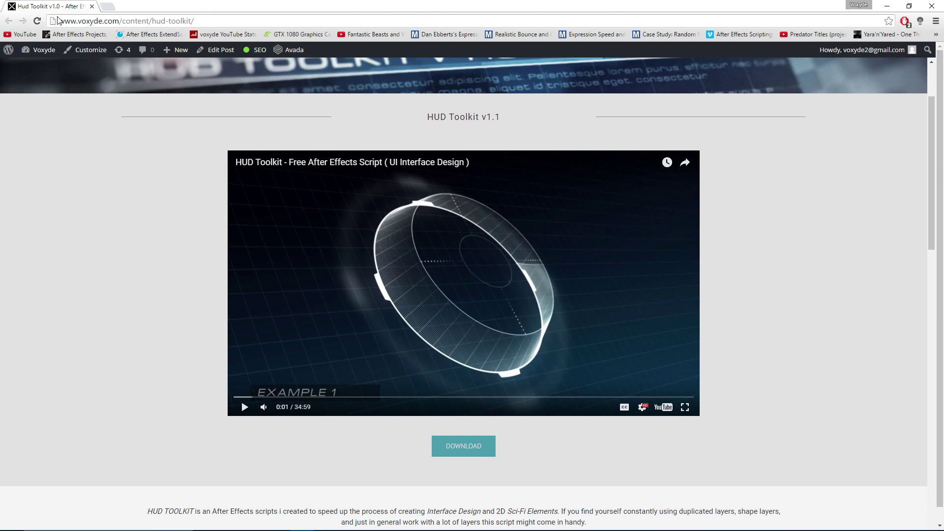
left_click(211, 19)
left_click(161, 227)
scroll(133, 217, "down", 3)
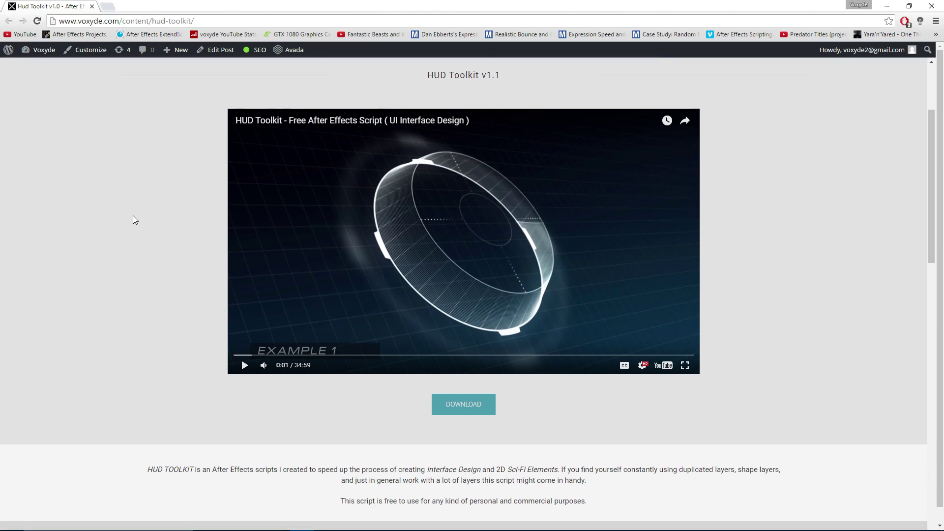
scroll(130, 219, "down", 3)
left_click_drag(192, 348, 393, 357)
left_click(158, 226)
scroll(157, 227, "up", 5)
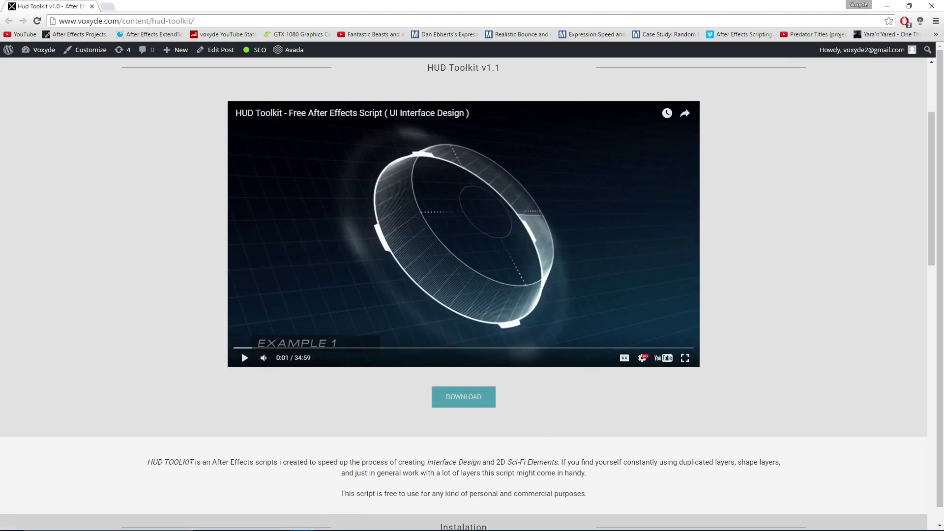
Switch back to After Effects and display HUD Toolkit's grid and splitter tools
mouse_move(452, 518)
left_click(374, 520)
left_click_drag(293, 396, 453, 405)
key("Home")
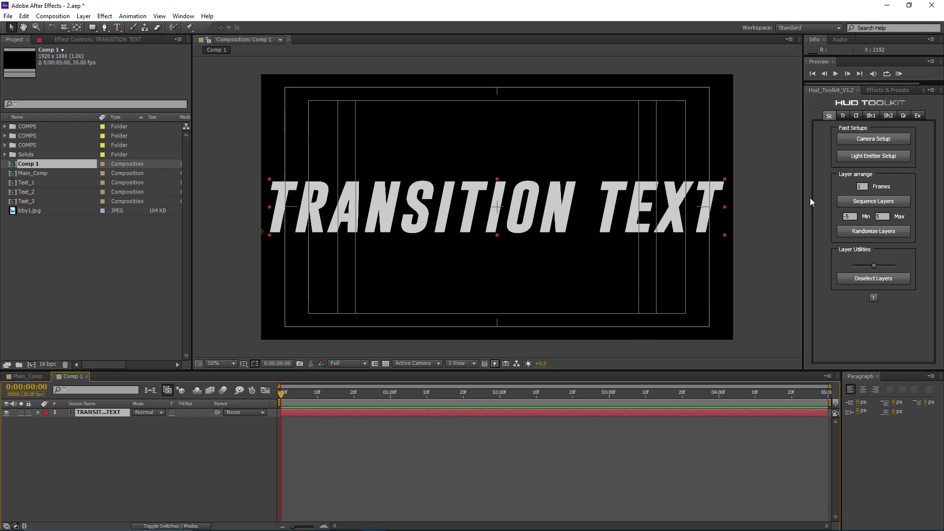
left_click(901, 116)
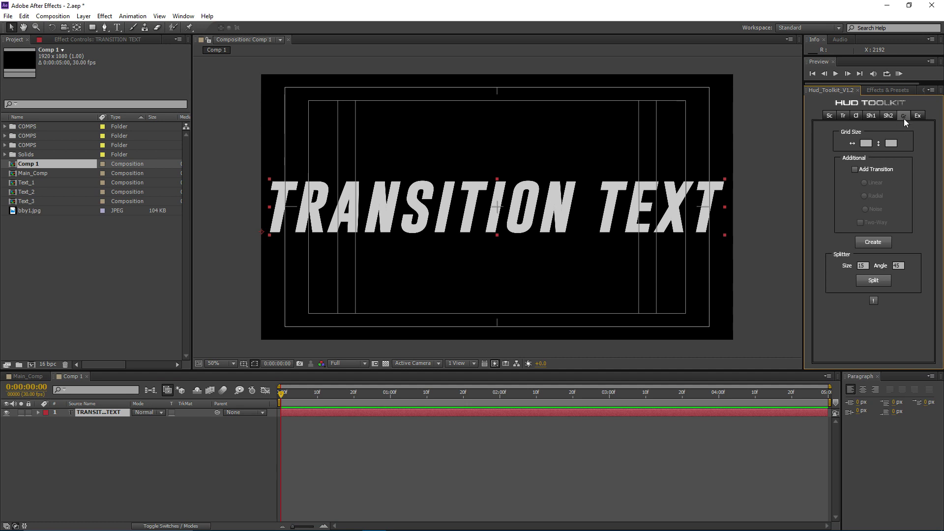
Split the TRANSITION TEXT layer with the HUD Toolkit splitter at size 10 and angle 90
left_click(863, 266)
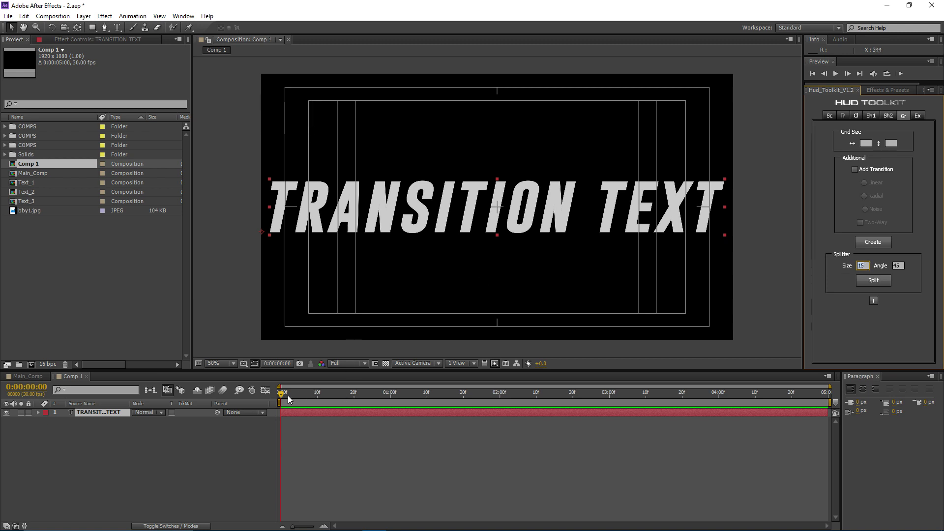
left_click(355, 412)
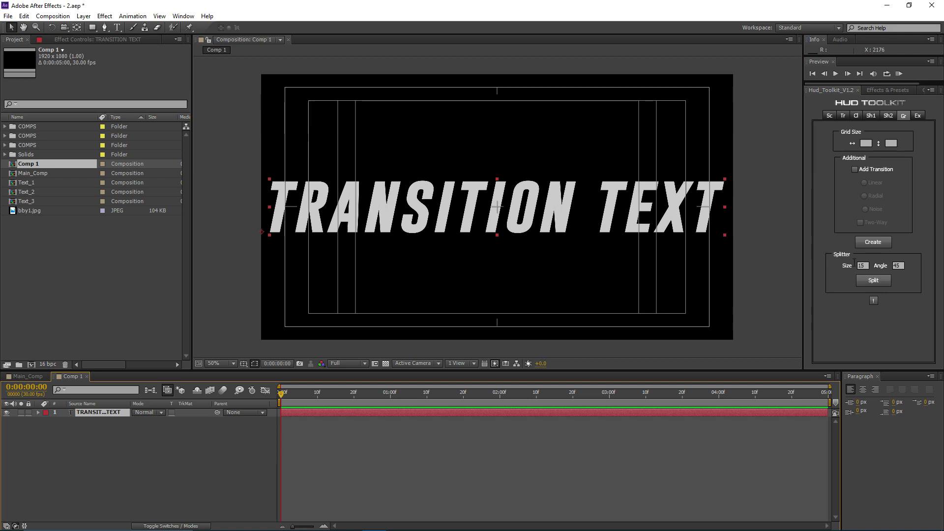
left_click_drag(867, 266, 856, 265)
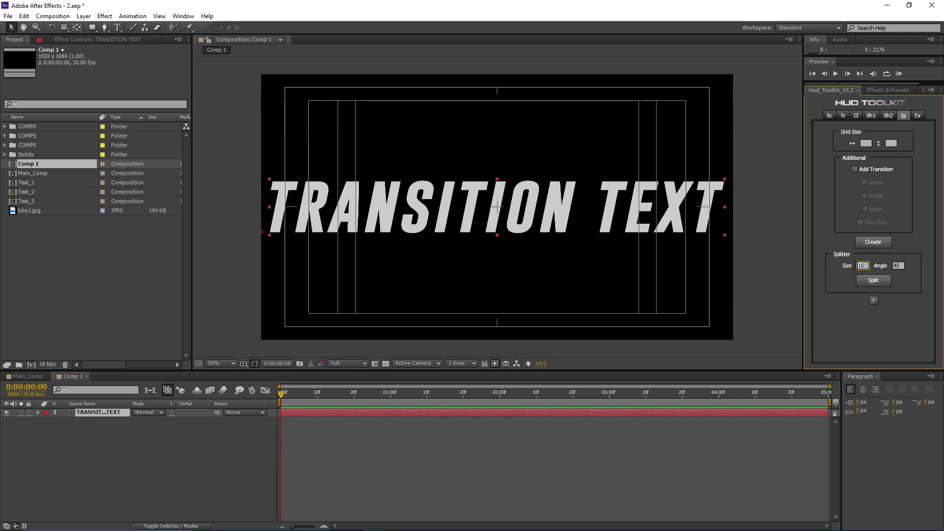
left_click(899, 266)
key("shift+Tab")
key("Tab")
left_click(112, 414)
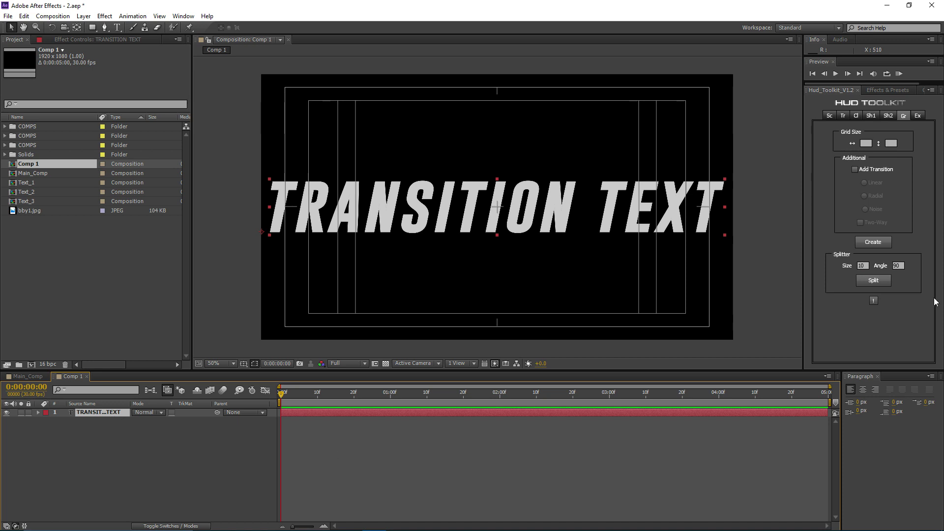
left_click(873, 280)
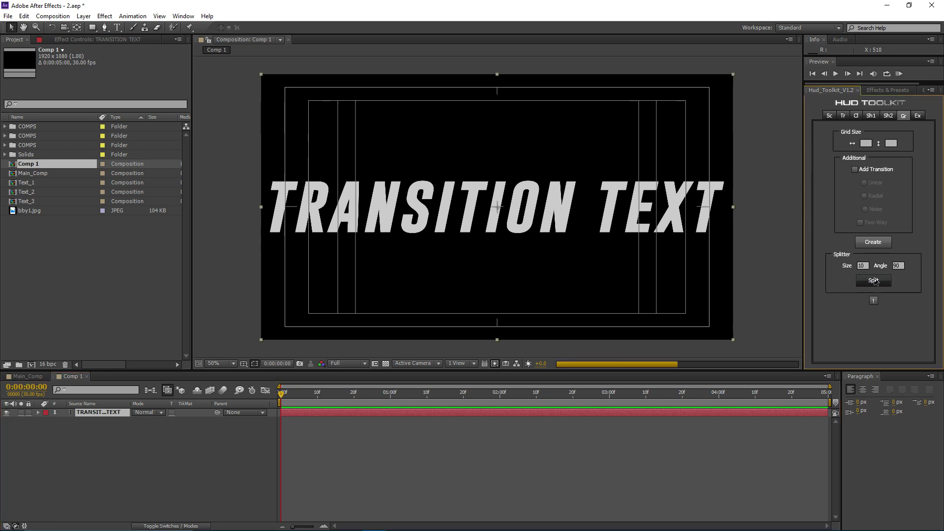
Play the composition briefly and go through the generated mask layers one by one
key("space")
key("space")
left_click(87, 494)
left_click(90, 462)
left_click(97, 427)
left_click(97, 413)
left_click(97, 437)
left_click(101, 451)
left_click(103, 461)
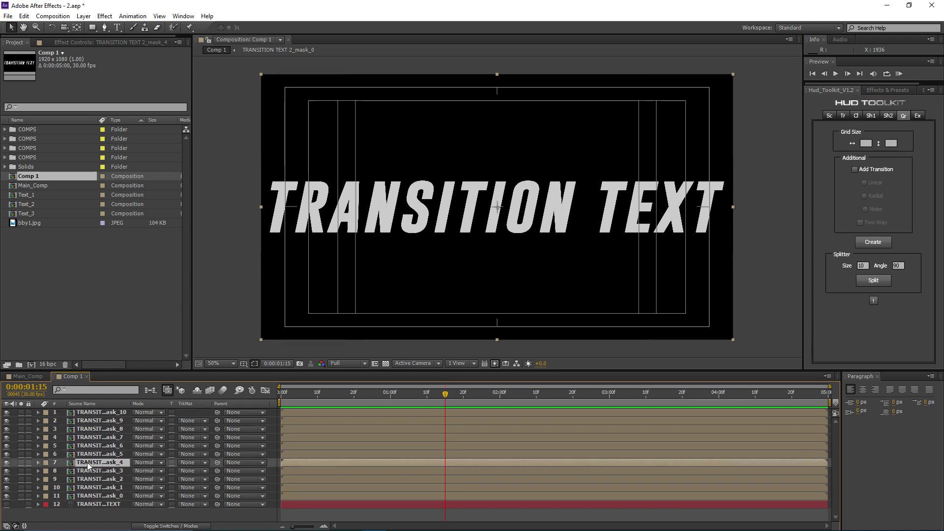
Solo the split layers from mask_4 up to mask_9 to examine their pieces, then turn soloing off
left_click(20, 462)
left_click_drag(445, 388, 361, 396)
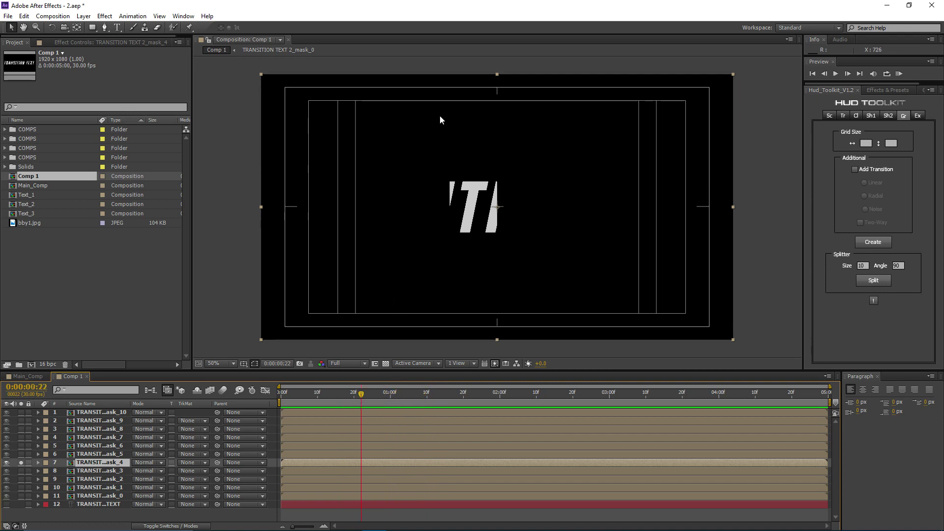
left_click(22, 454)
left_click(20, 446)
left_click(22, 437)
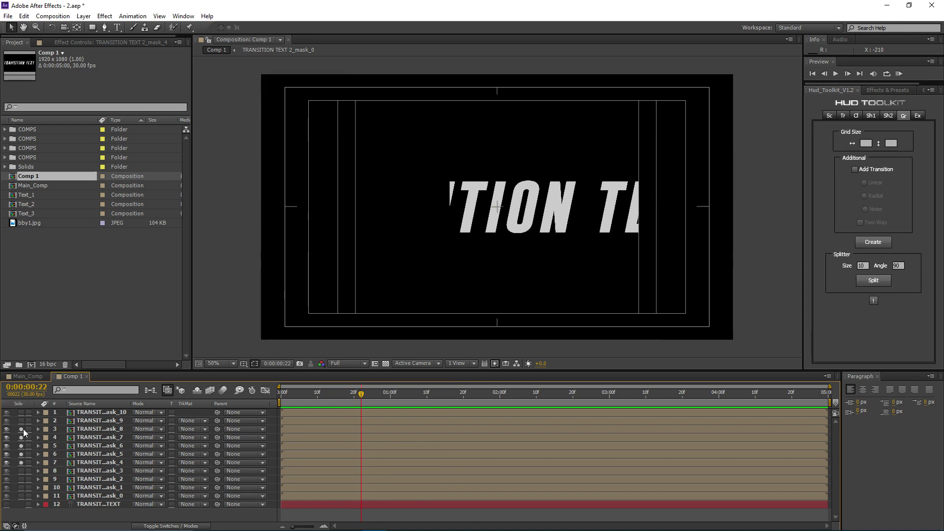
left_click(22, 429)
left_click(23, 421)
left_click_drag(21, 463, 23, 451)
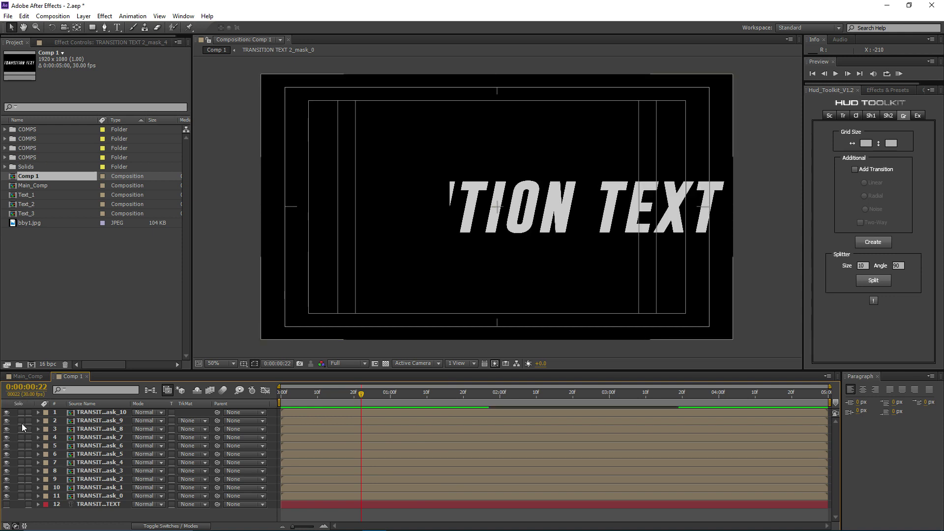
Undo the soloing and the split to restore the single TRANSITION TEXT layer
key("ctrl+z")
key("ctrl+z")
key("ctrl+z")
key("ctrl+z")
key("ctrl+z")
key("ctrl+z")
key("ctrl+z")
key("ctrl+z")
key("ctrl+z")
key("ctrl+z")
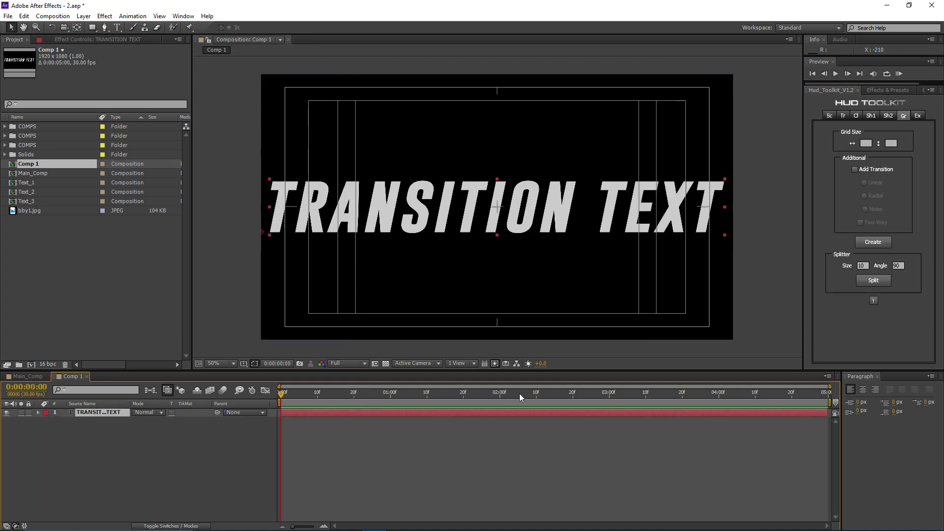
Split the TRANSITION TEXT layer again with the splitter at size 15 and angle 45
left_click(894, 266)
type("45")
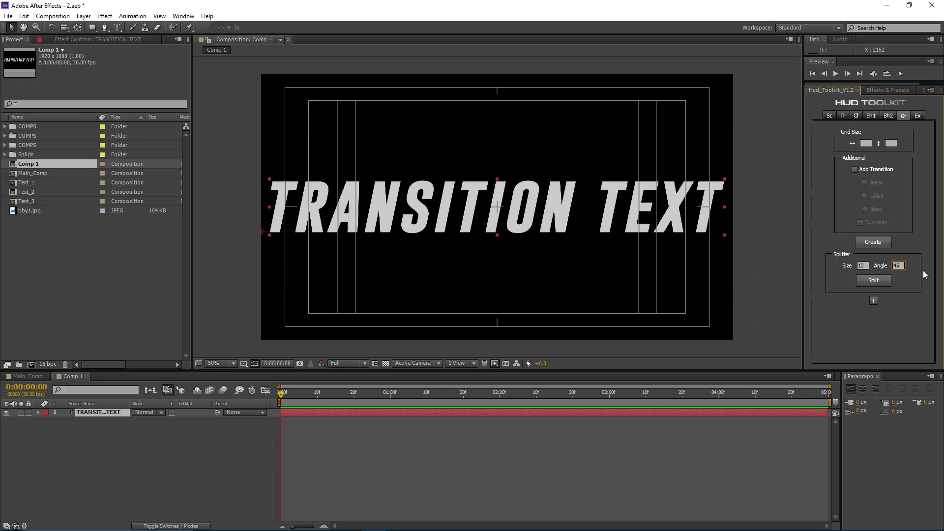
key("shift+Tab")
type("15")
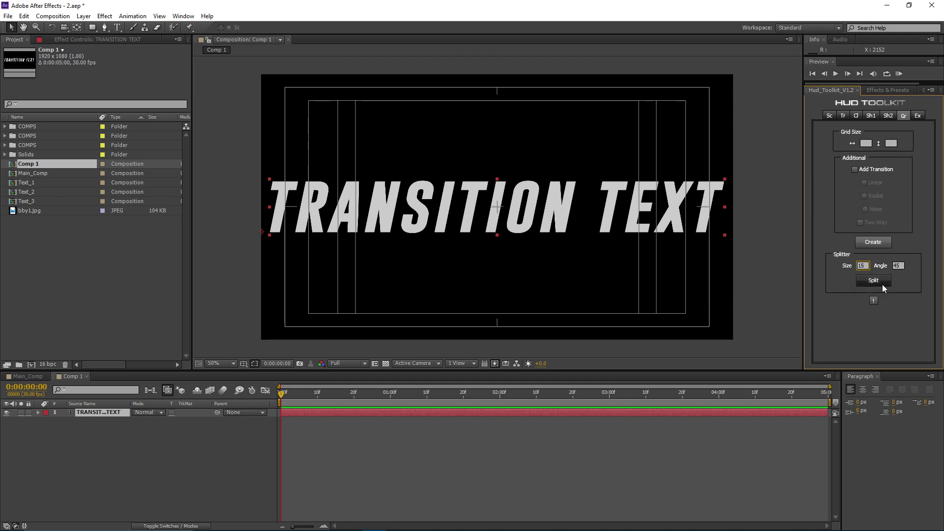
left_click(91, 414)
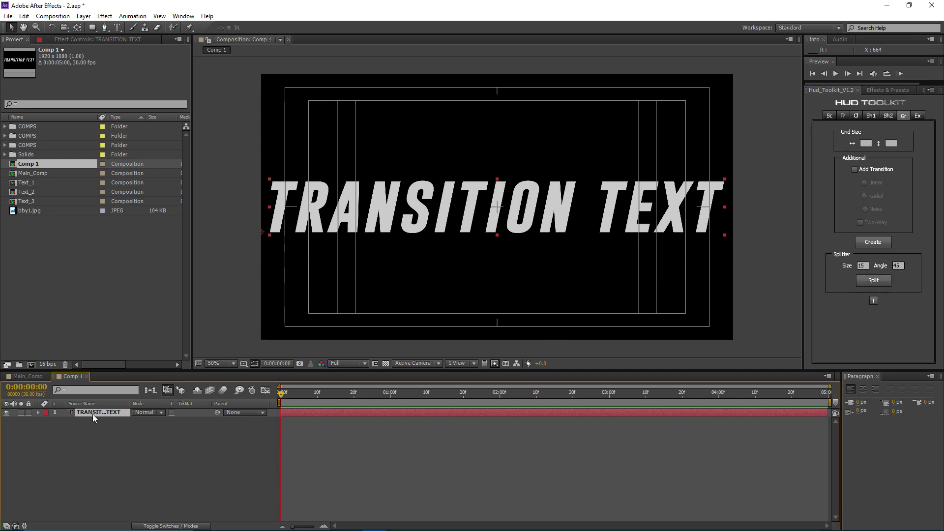
left_click(869, 281)
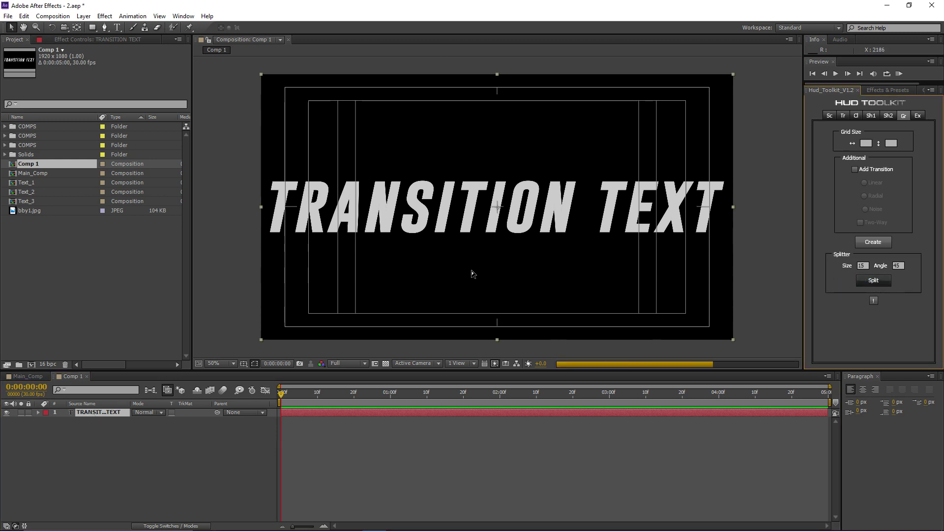
Examine the new mask layers around frame 15 and select the mask_11 layer
left_click(435, 396)
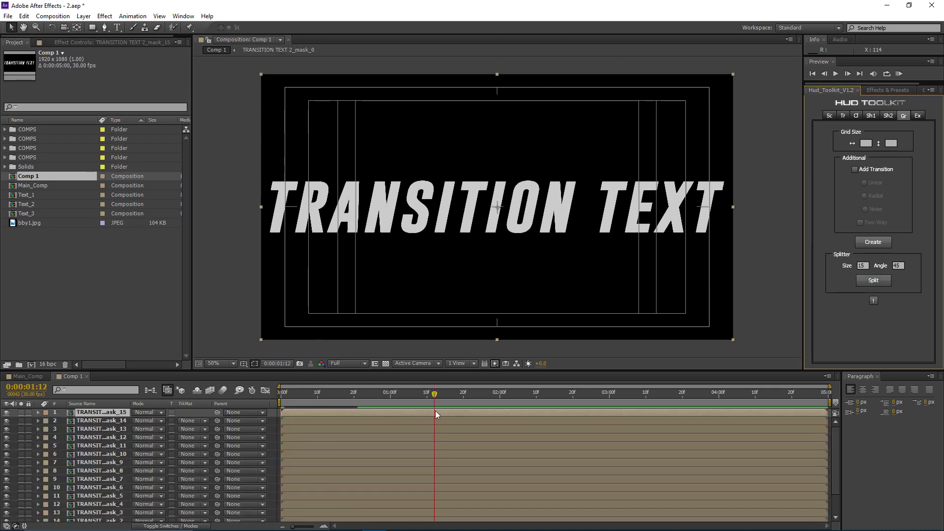
scroll(226, 476, "down", 3)
left_click(336, 394)
left_click(355, 419)
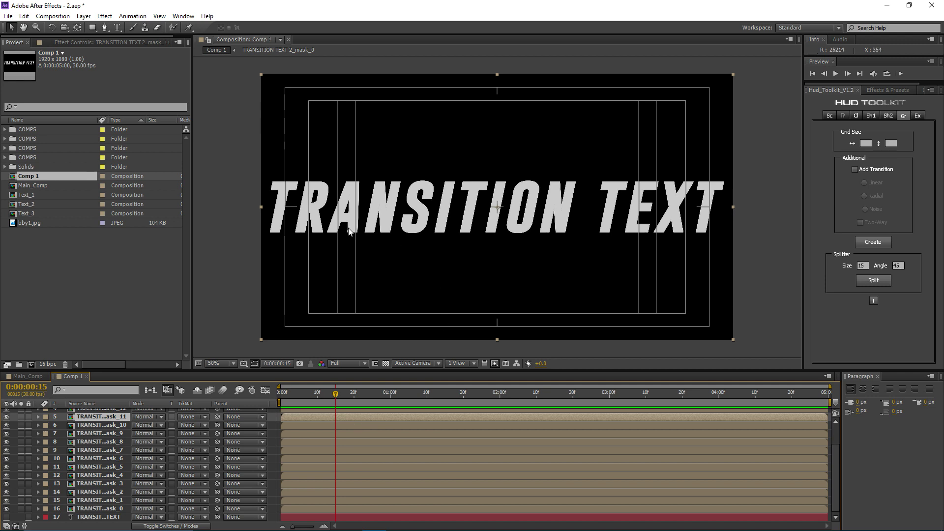
Try moving several of the diagonal text pieces out of place in the composition, undoing each move
left_click_drag(483, 194, 499, 228)
key("ctrl+z")
left_click_drag(441, 205, 428, 221)
key("ctrl+z")
left_click_drag(403, 271, 417, 207)
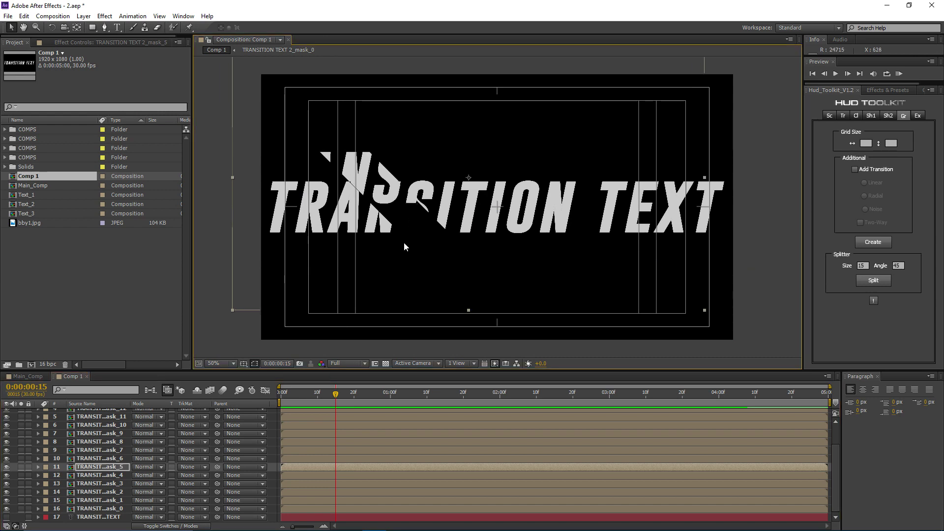
key("ctrl+z")
Move the current time to frame 17 and deselect all layers
mouse_move(338, 397)
left_mouse_down()
mouse_move(396, 401)
mouse_move(342, 399)
left_mouse_up()
scroll(305, 427, "up", 3)
left_click(278, 418)
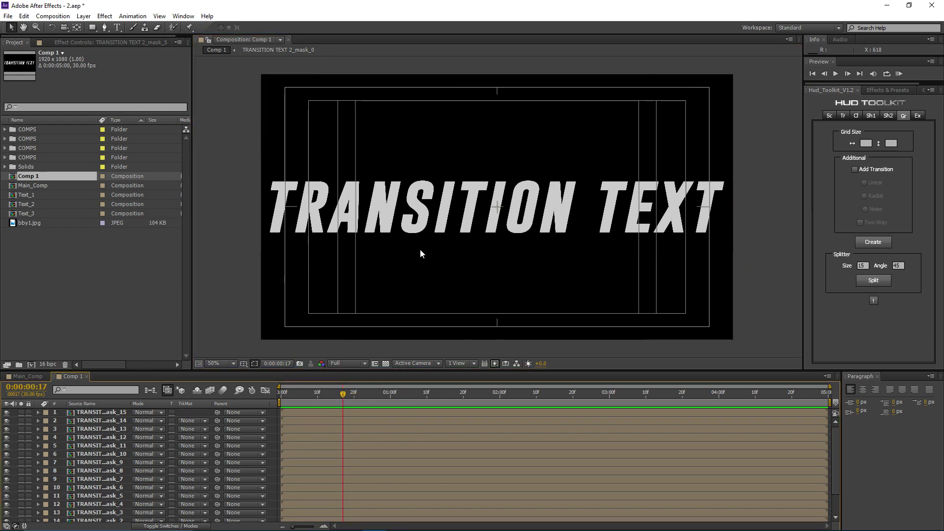
scroll(425, 255, "down", 2)
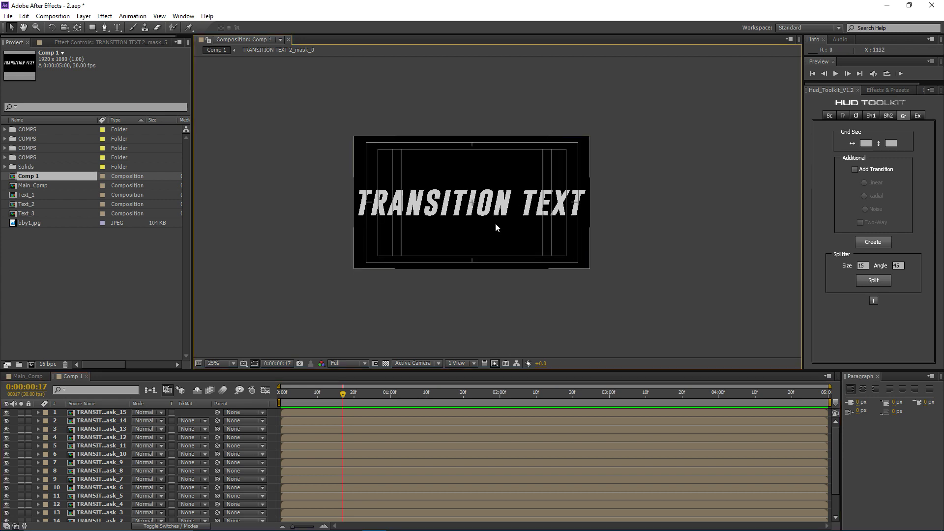
scroll(399, 196, "up", 2)
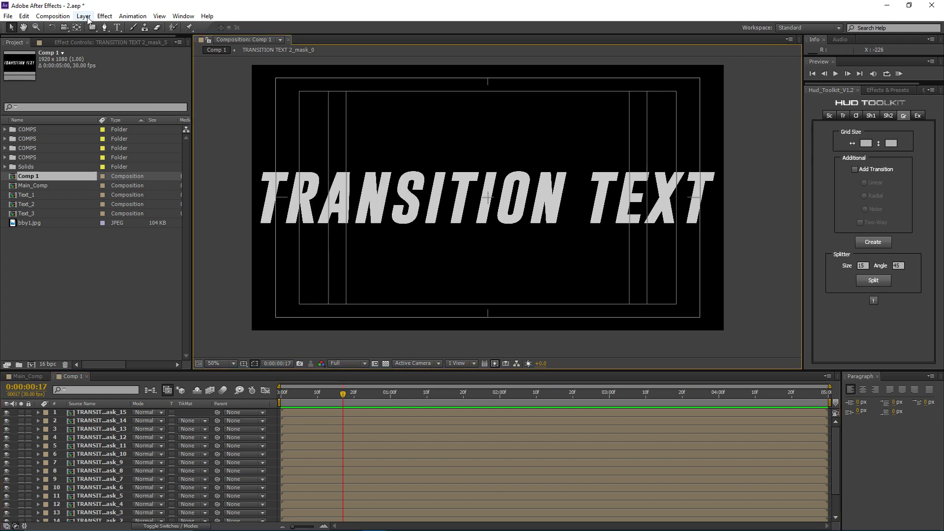
Add a null object to Comp 1 and rename it Text_Parent
left_click(84, 16)
mouse_move(147, 28)
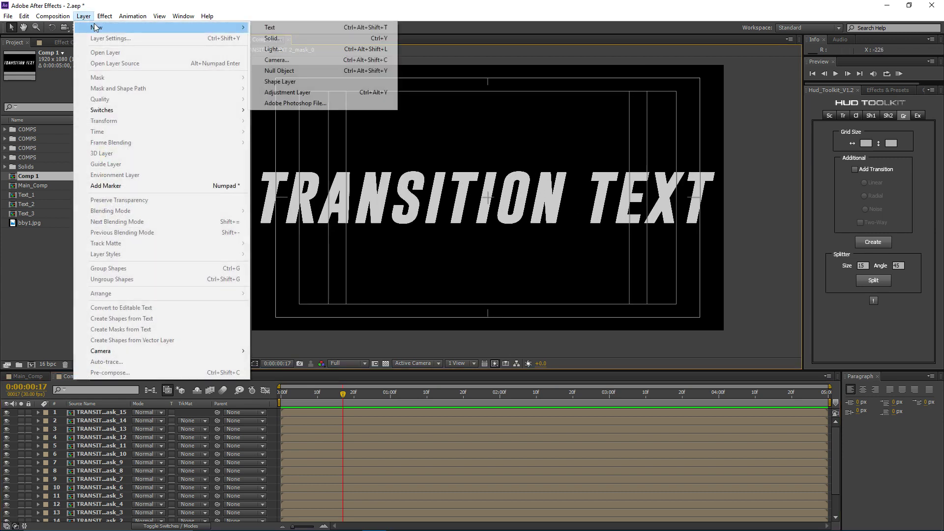
left_click(329, 73)
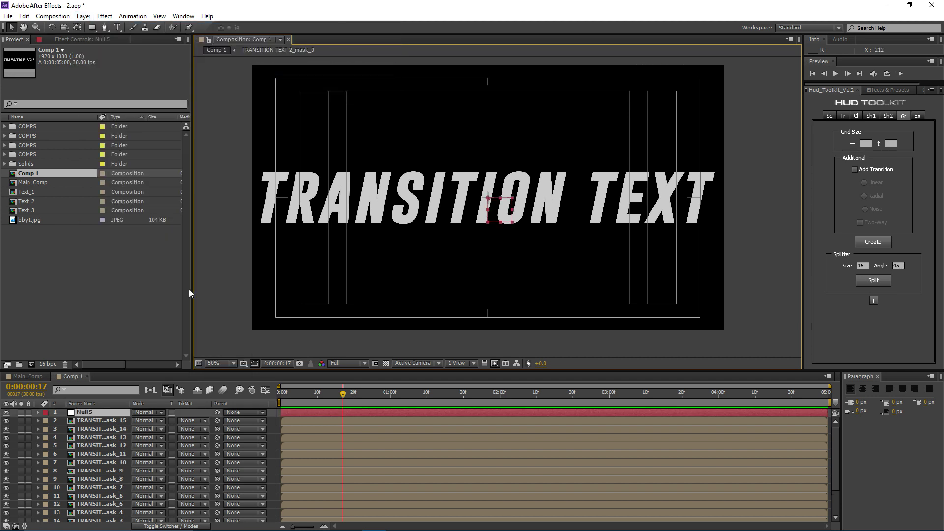
key("Return")
type("Text_Parent")
key("Return")
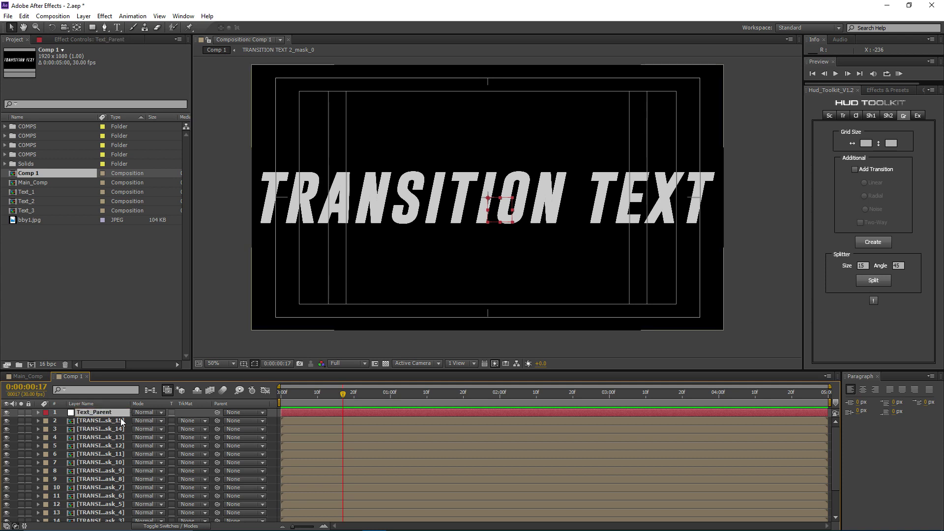
Make Text_Parent and all the split mask layers 3D layers, then deselect them
key("F4")
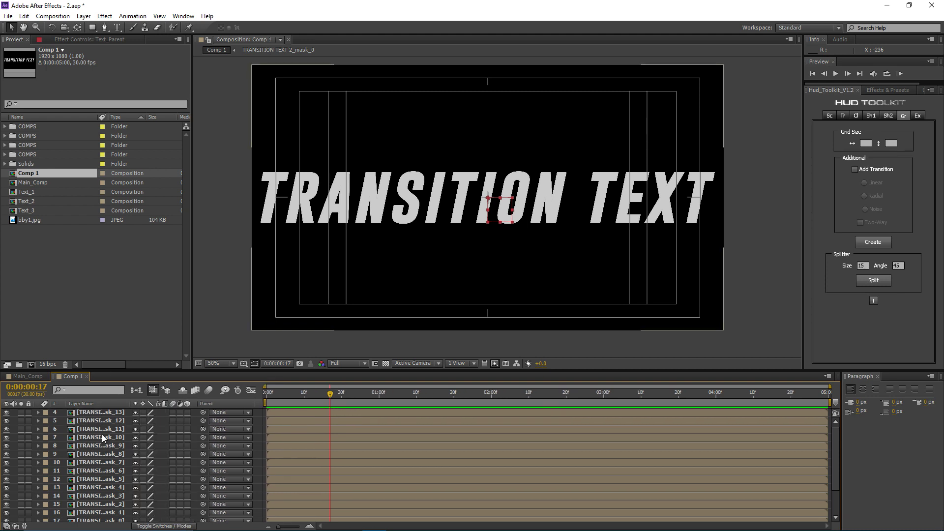
scroll(102, 434, "down", 3)
left_click(96, 509, "shift")
scroll(116, 462, "up", 3)
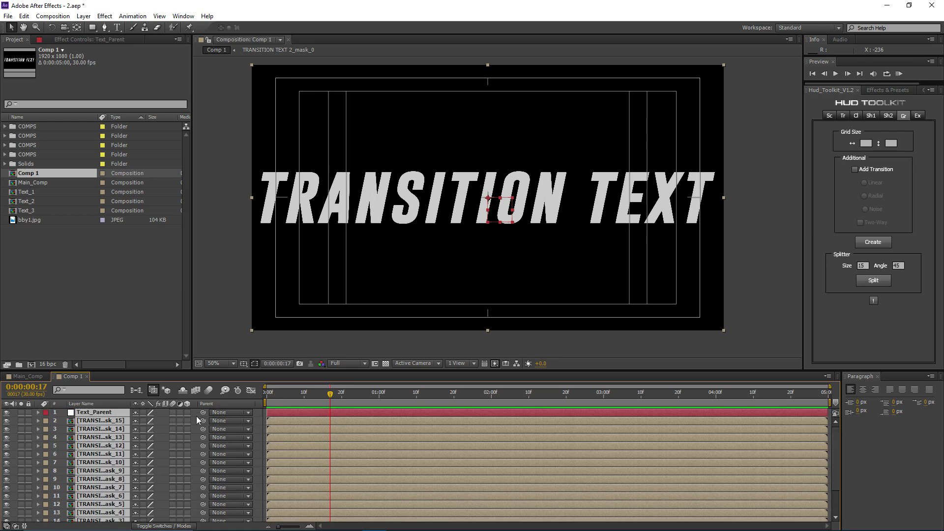
left_click_drag(187, 413, 187, 520)
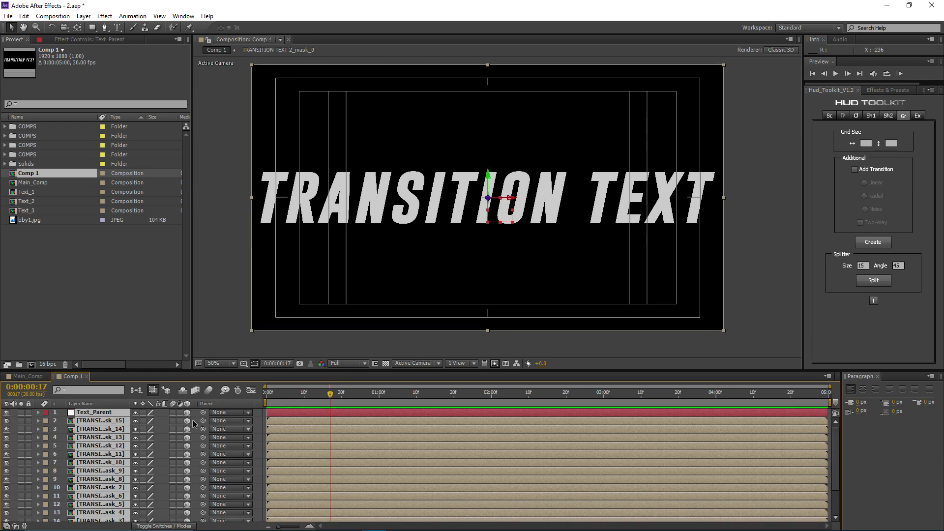
left_click(263, 412)
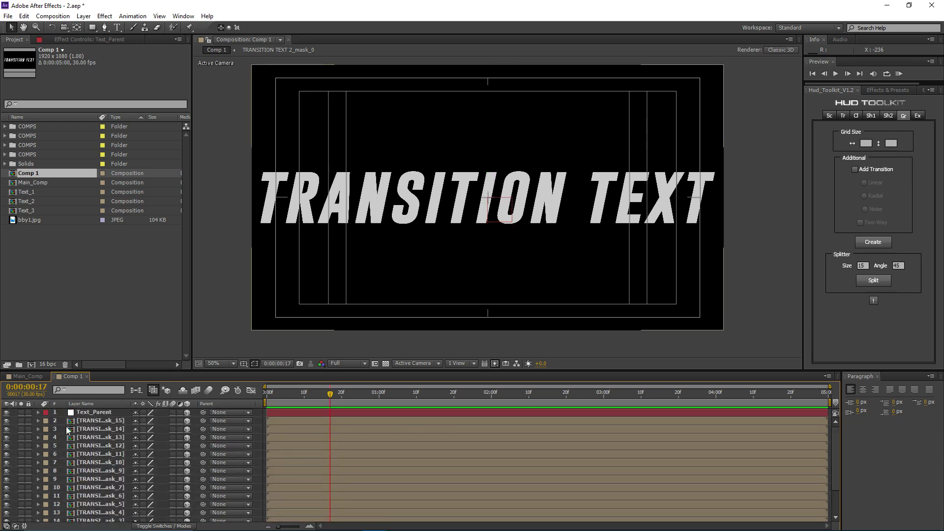
Set the Z Rotation of the Text_Parent null to -45°
left_click(97, 420)
left_click(96, 413)
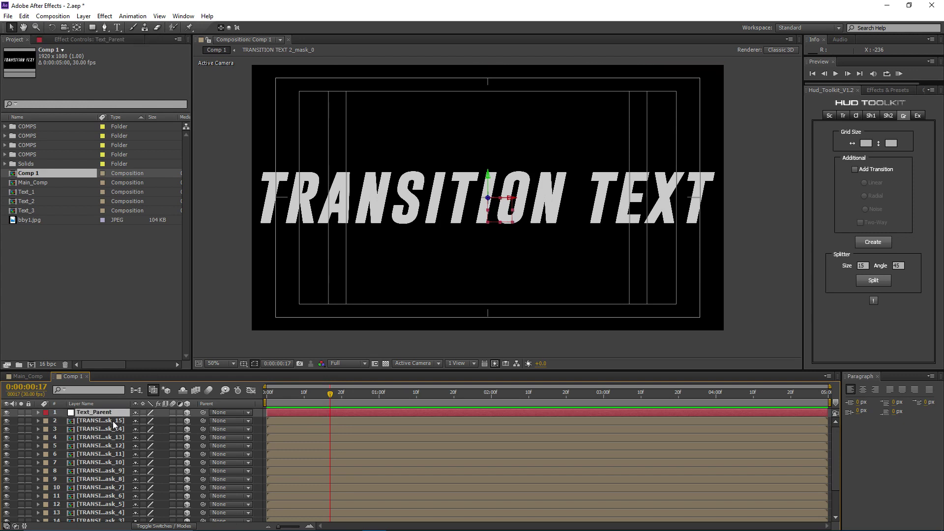
mouse_move(472, 217)
left_mouse_down()
mouse_move(485, 233)
mouse_move(467, 228)
left_mouse_up()
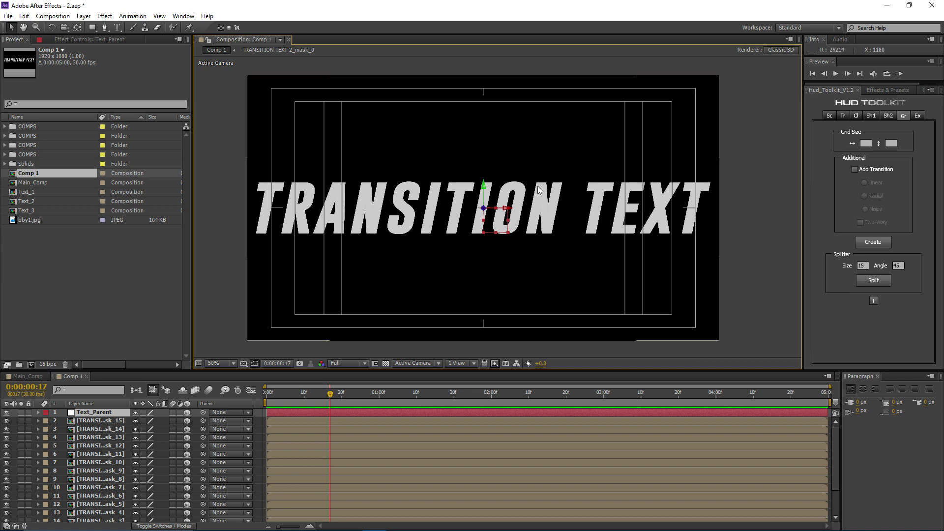
key("r")
left_click(150, 446)
type("-45")
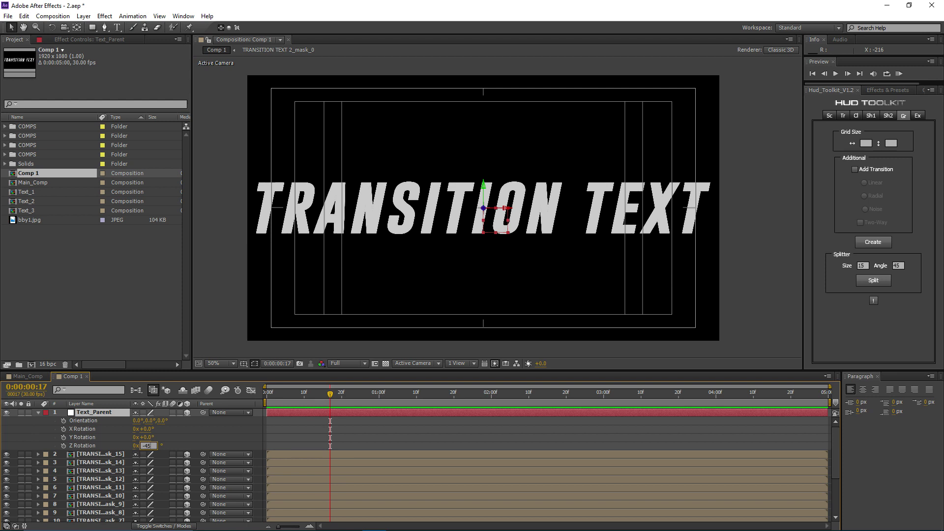
key("Return")
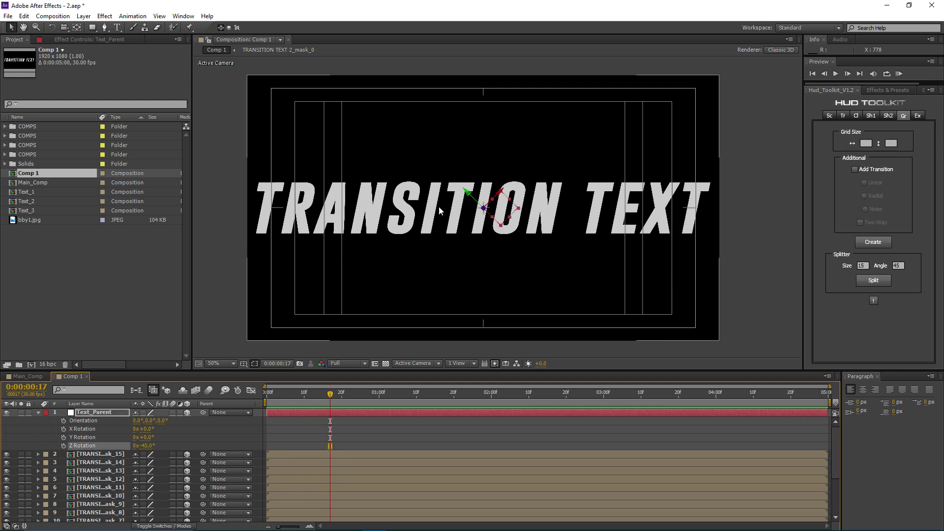
Solo mask_8 and Text_Parent to compare the slice's diagonal edge with the null's axes, then turn soloing off
left_click_drag(439, 207, 420, 189)
scroll(111, 452, "down", 2)
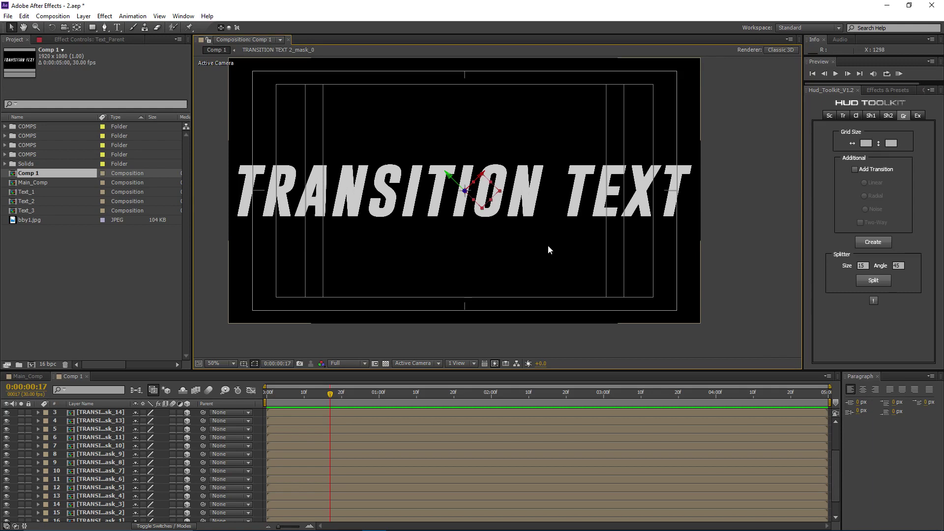
left_click(89, 463)
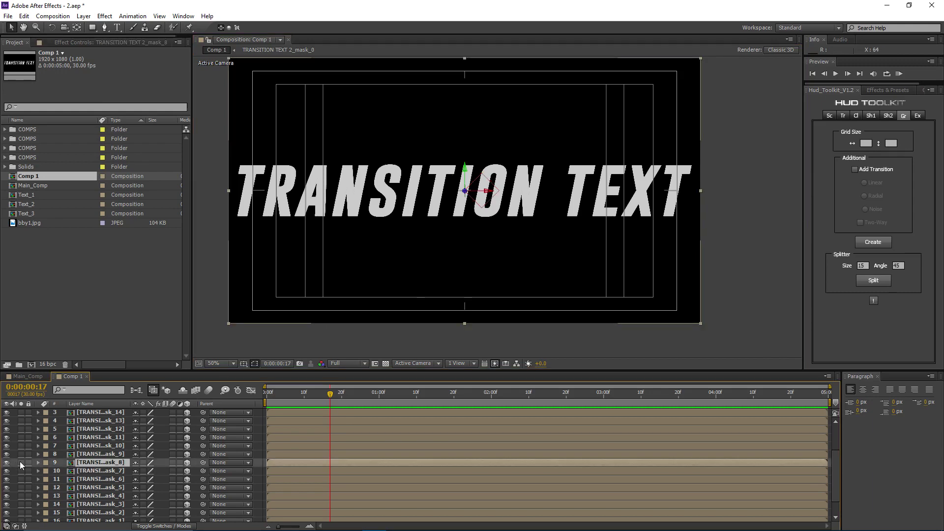
left_click(21, 463)
scroll(474, 146, "up", 2)
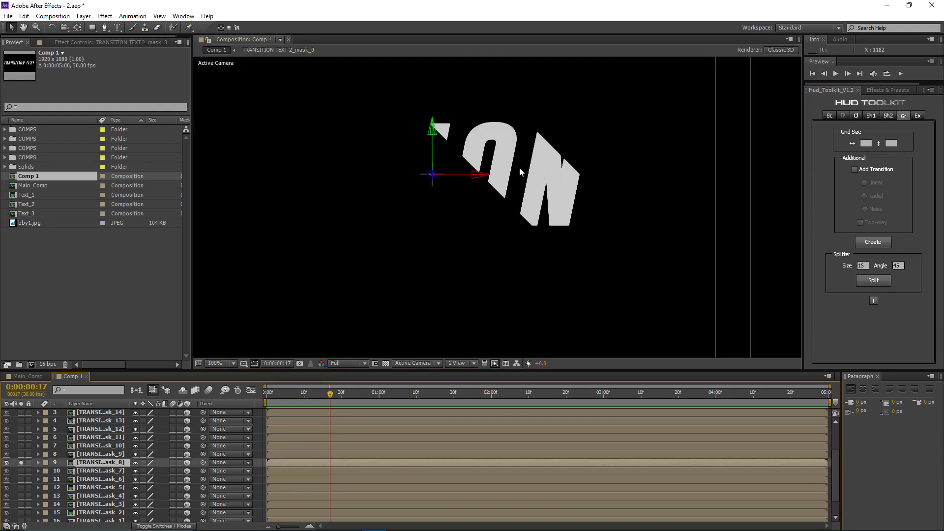
scroll(116, 413, "up", 3)
left_click(87, 413)
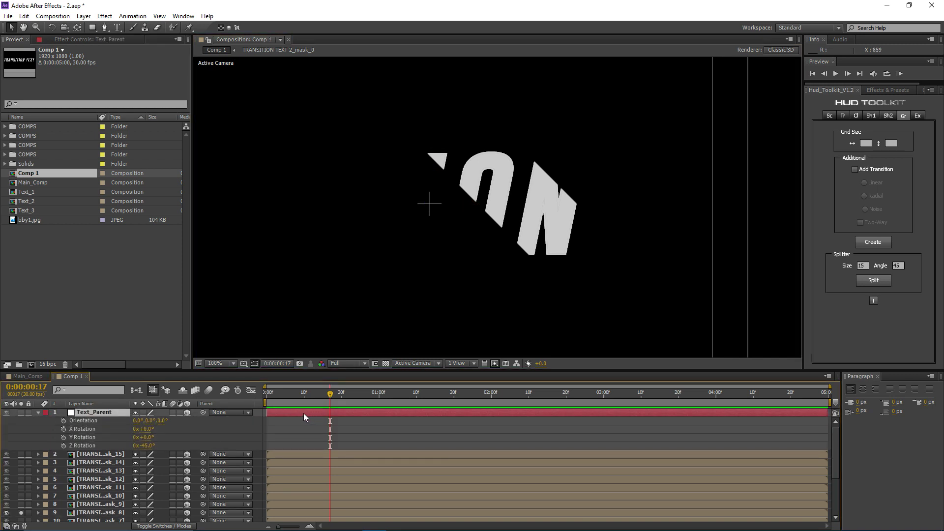
scroll(466, 202, "down", 2)
left_click(21, 413)
scroll(462, 203, "up", 2)
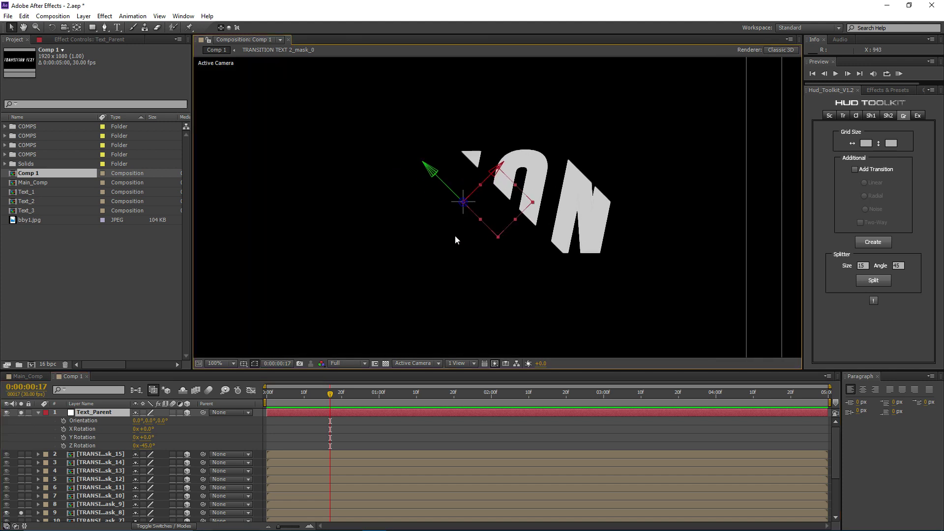
left_click(21, 412)
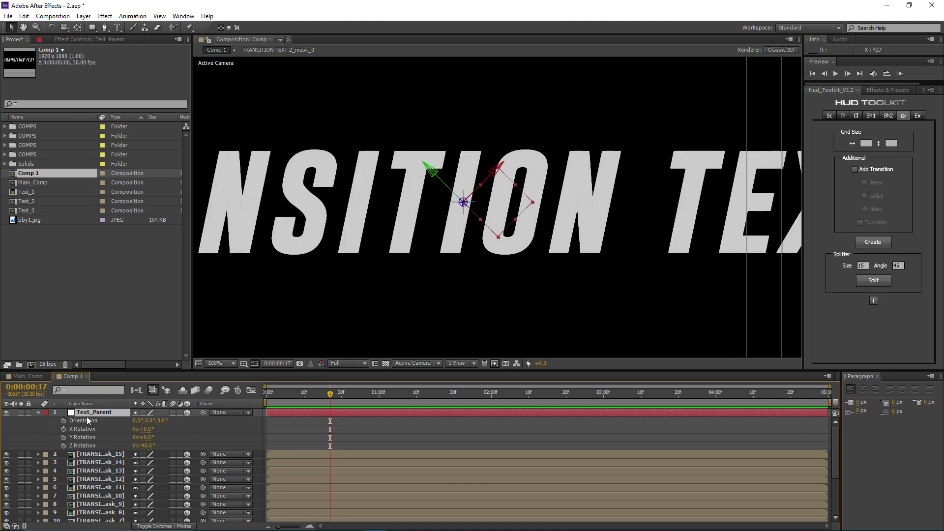
Parent all the split layers from mask_15 down to mask_0 to the Text_Parent null
key("comma")
left_click(98, 454)
scroll(99, 474, "down", 4)
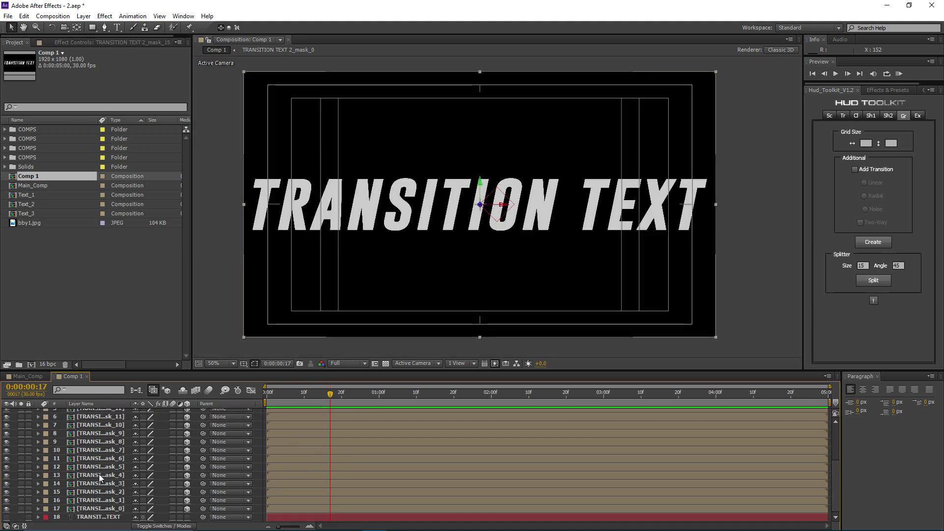
left_click(100, 508, "shift")
scroll(118, 479, "up", 4)
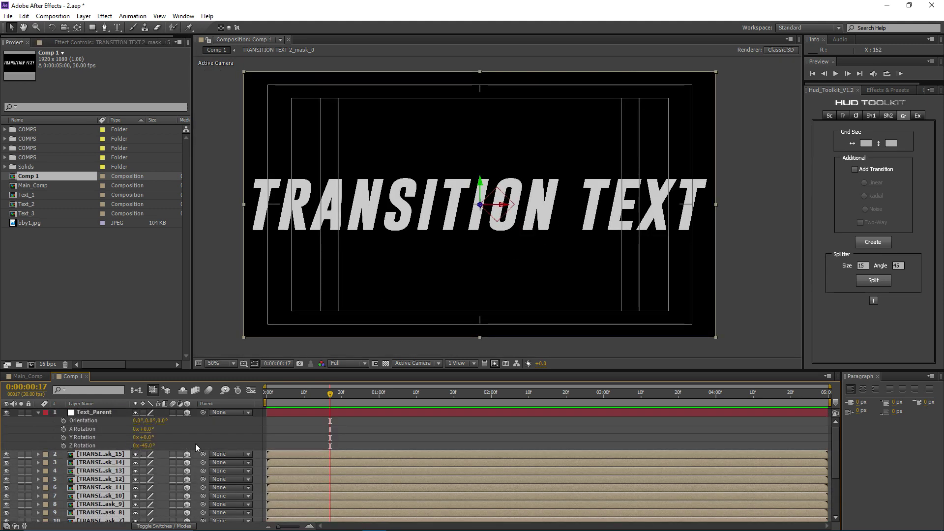
left_click_drag(202, 454, 88, 409)
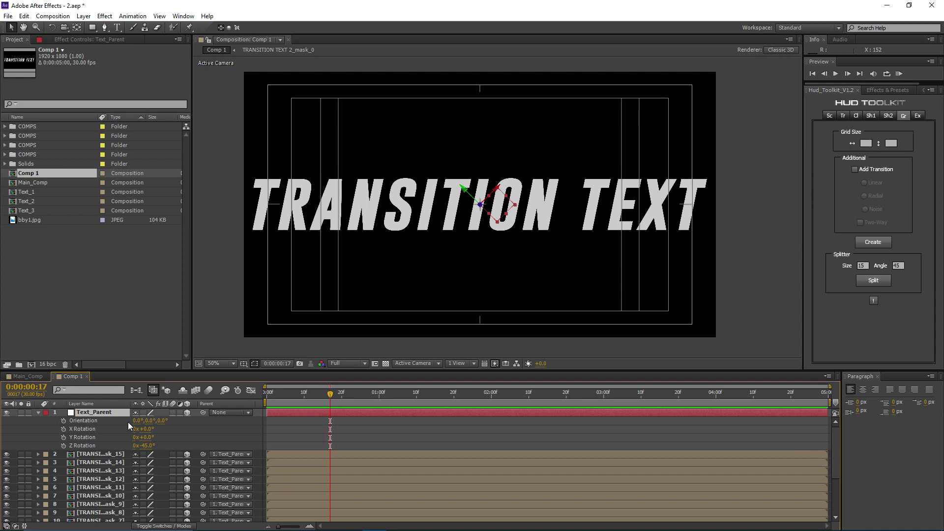
Scale Text_Parent down to 58% and reveal the Position property of the mask_15 layer
key("s")
left_click_drag(148, 422, 126, 421)
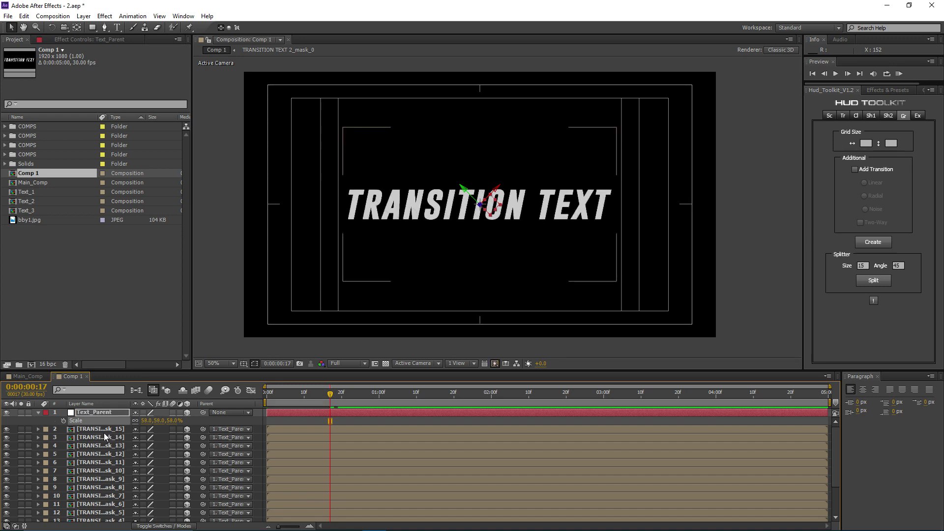
left_click(104, 431)
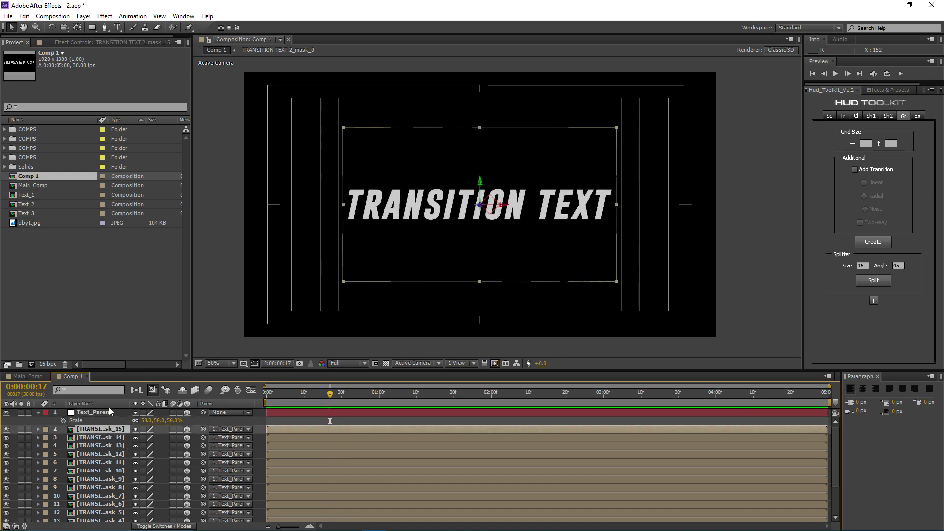
key("p")
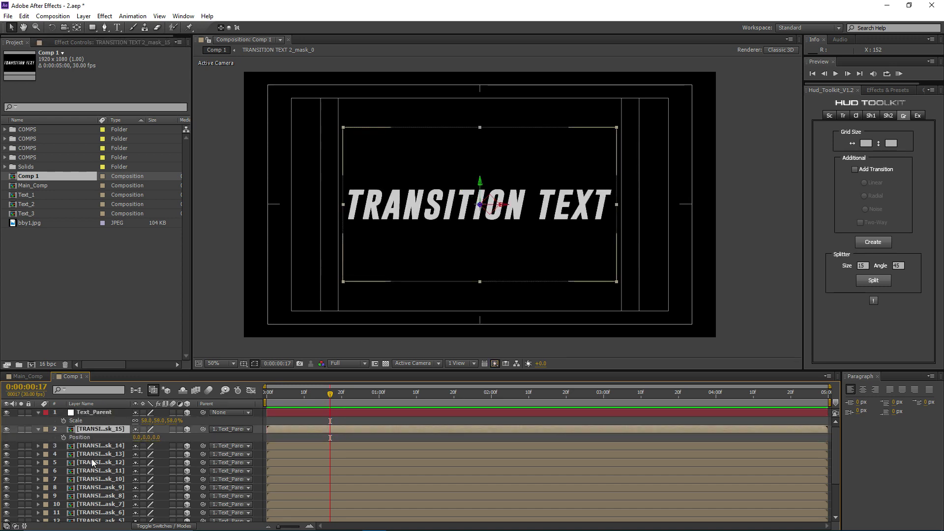
Reveal the Position of the mask_6 layer and shift its Y value to 683 so the piece slides diagonally
scroll(94, 465, "down", 3)
left_click(95, 459)
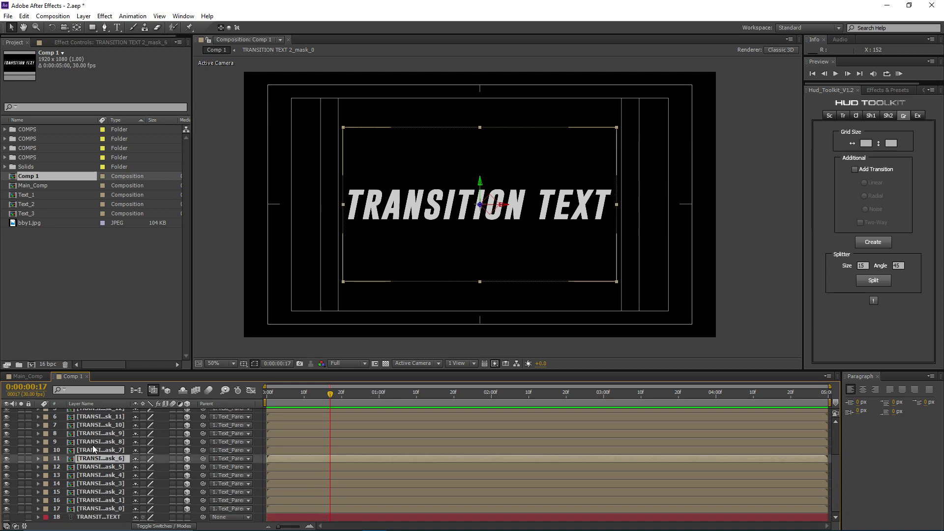
key("p")
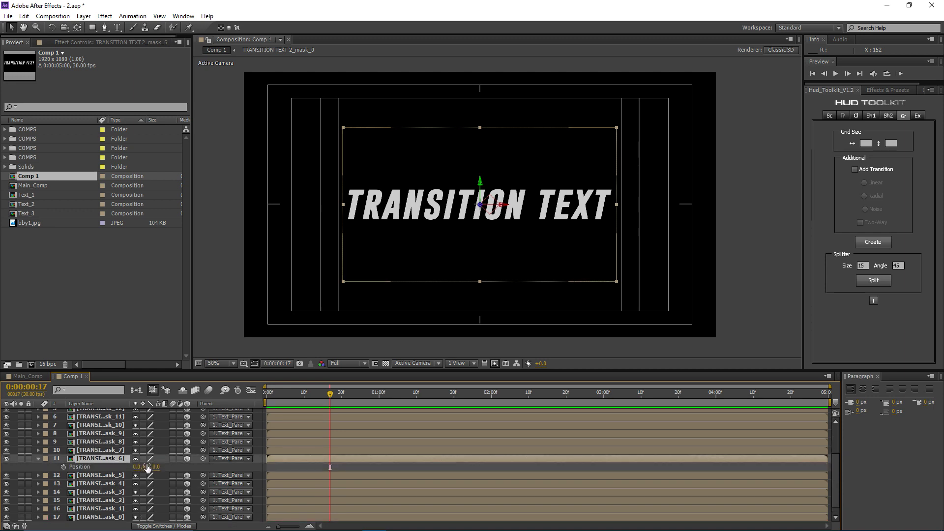
left_click_drag(147, 467, 578, 260)
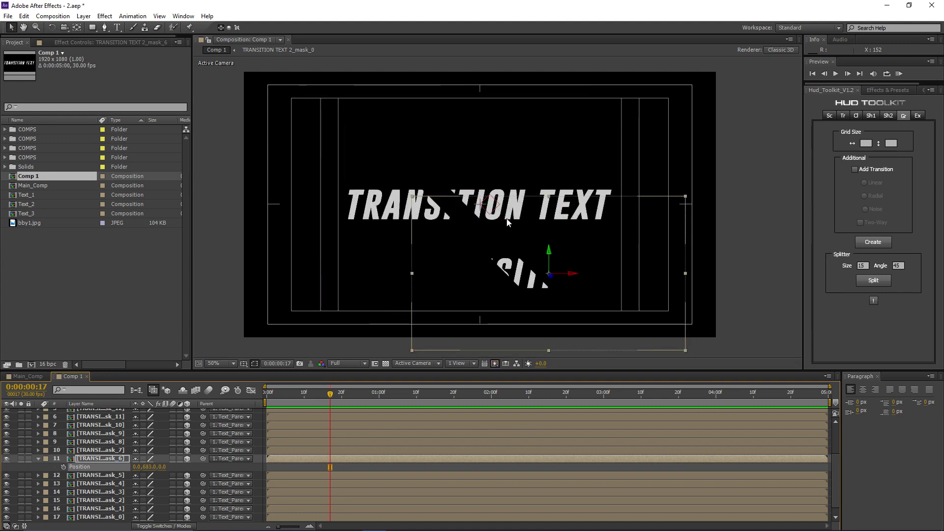
Examine how the shifted mask_6 piece lines up with its diagonal gap, and select Text_Parent to compare its axes
scroll(513, 229, "up", 1)
left_click_drag(499, 221, 403, 184)
scroll(416, 209, "down", 2)
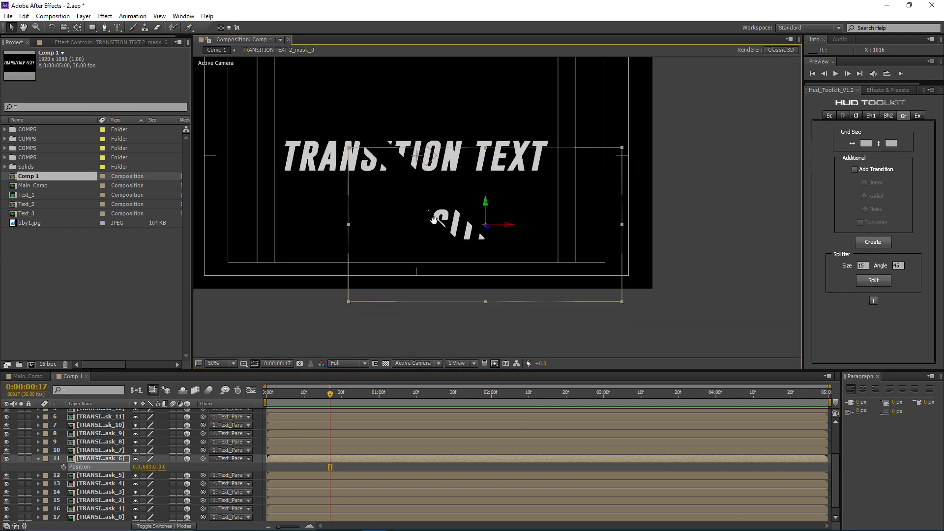
scroll(436, 208, "up", 1)
left_click_drag(431, 193, 512, 172)
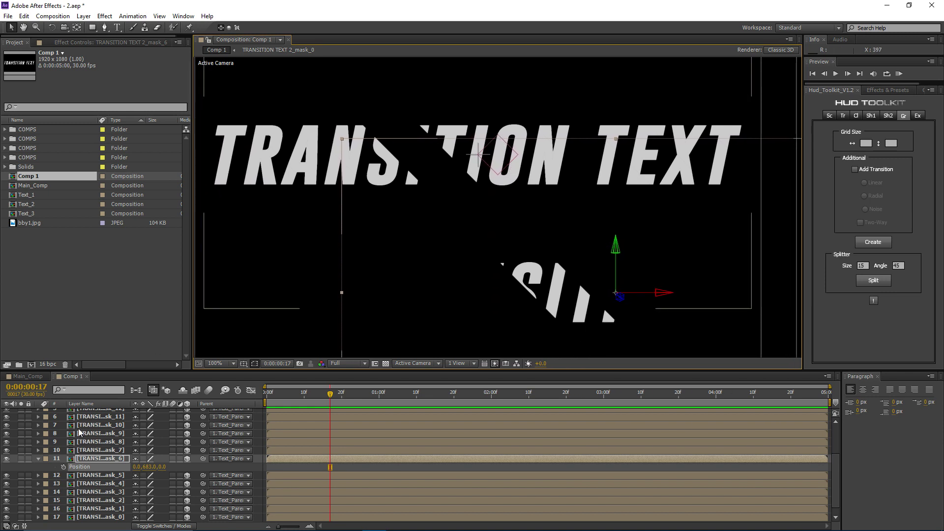
scroll(90, 421, "up", 3)
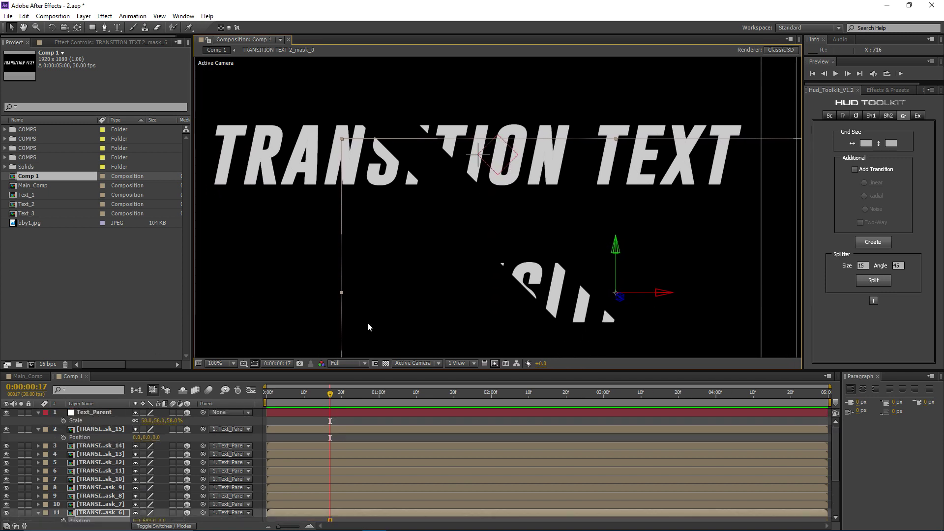
left_click(99, 415)
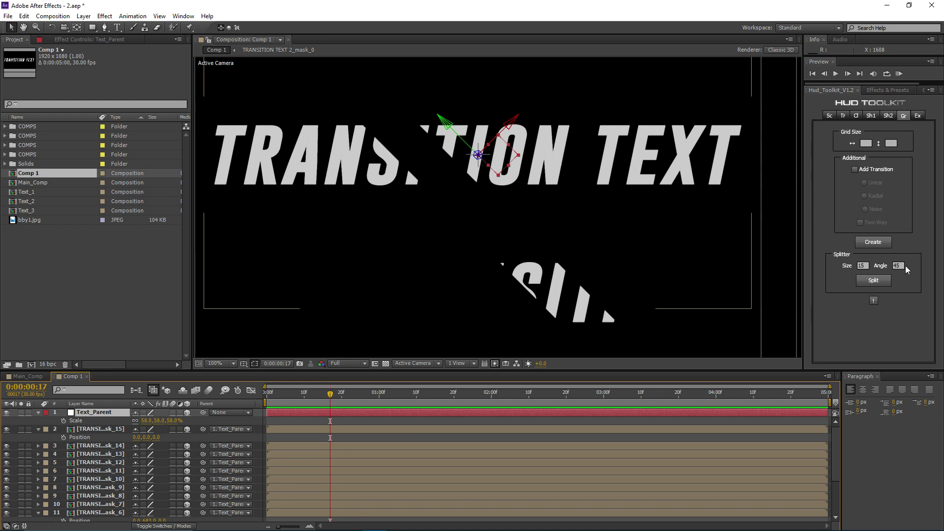
scroll(144, 428, "down", 1)
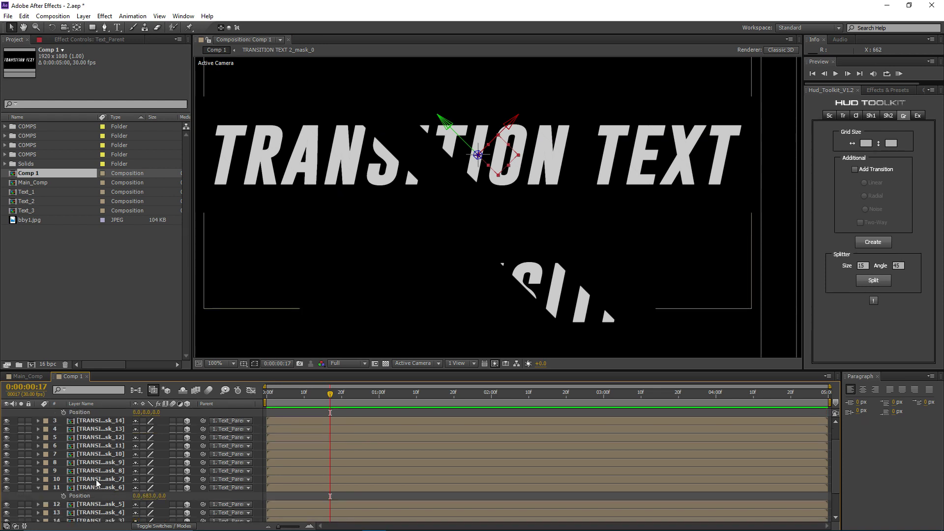
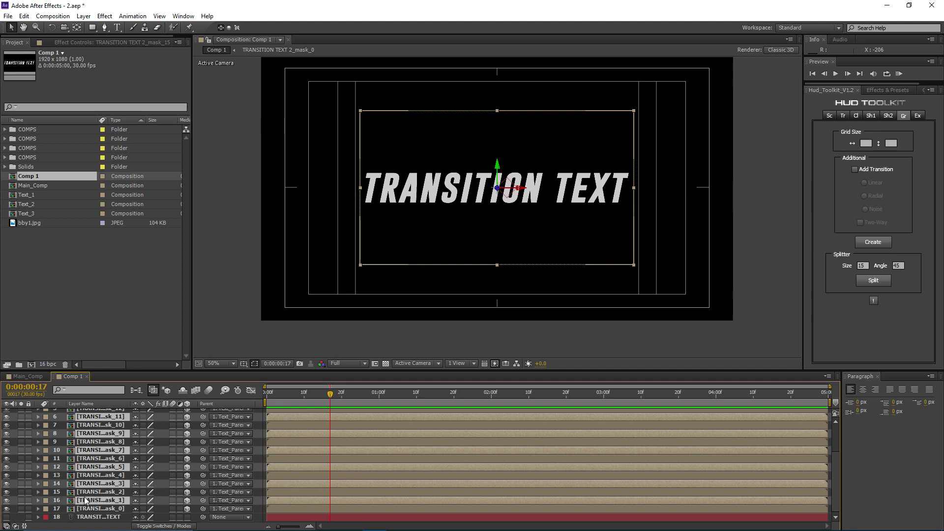
Group the odd-numbered split layers from mask_15 to mask_1 directly below mask_15 and give them the Orange label color
scroll(78, 472, "up", 3)
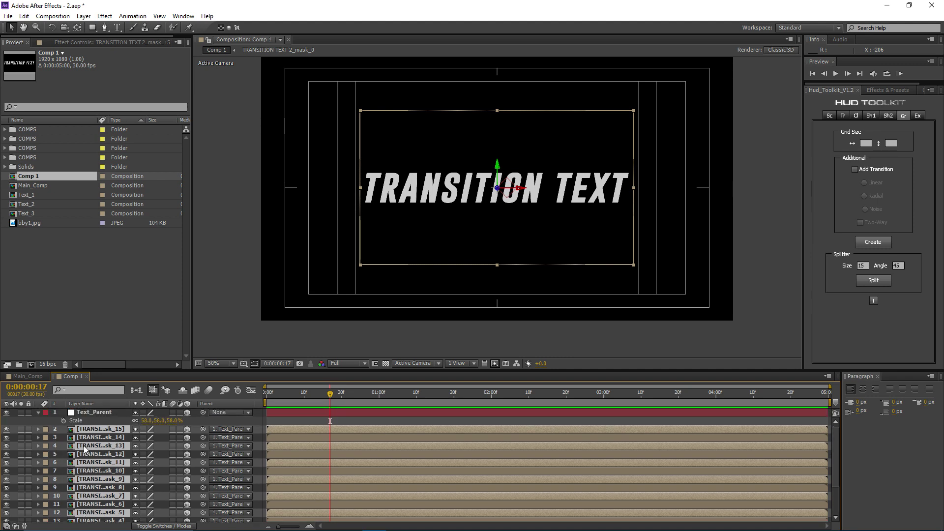
left_click_drag(87, 448, 87, 439)
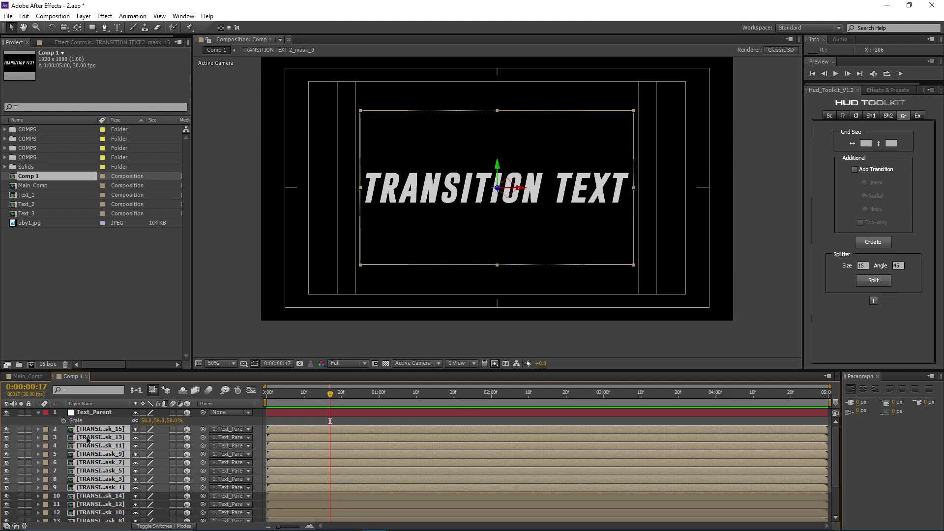
left_click(45, 432)
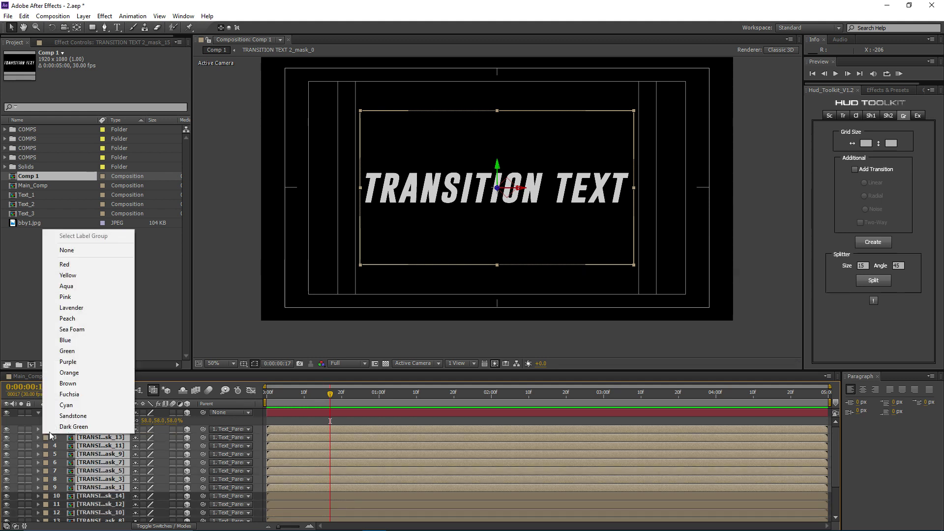
left_click(65, 340)
left_click(46, 432)
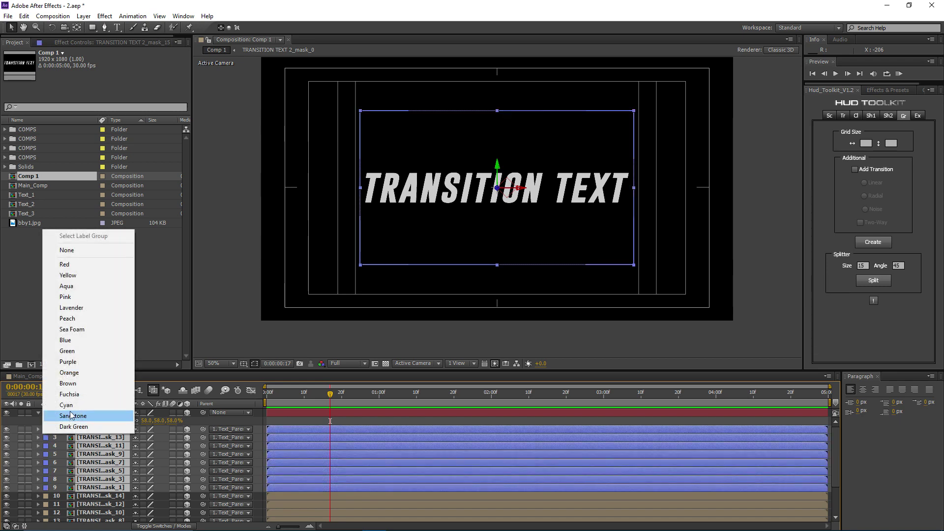
left_click(73, 382)
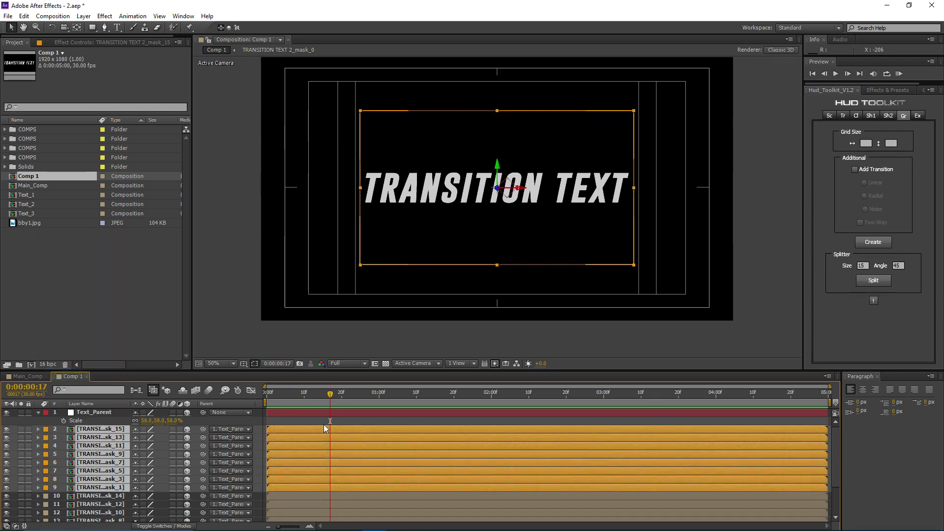
Hide the orange odd-numbered layers to check which diagonal slices they contain, and make them visible again
scroll(364, 231, "up", 1)
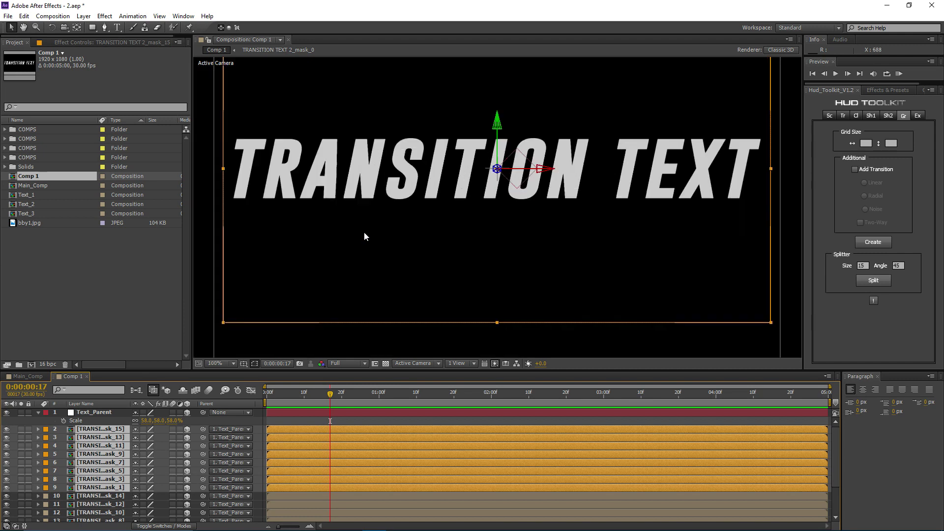
left_click_drag(381, 207, 382, 228)
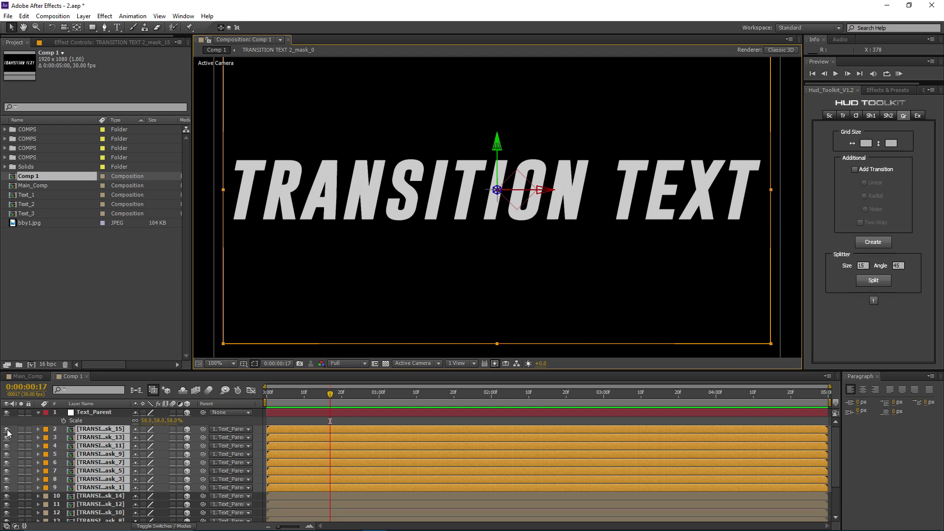
left_click_drag(7, 429, 6, 488)
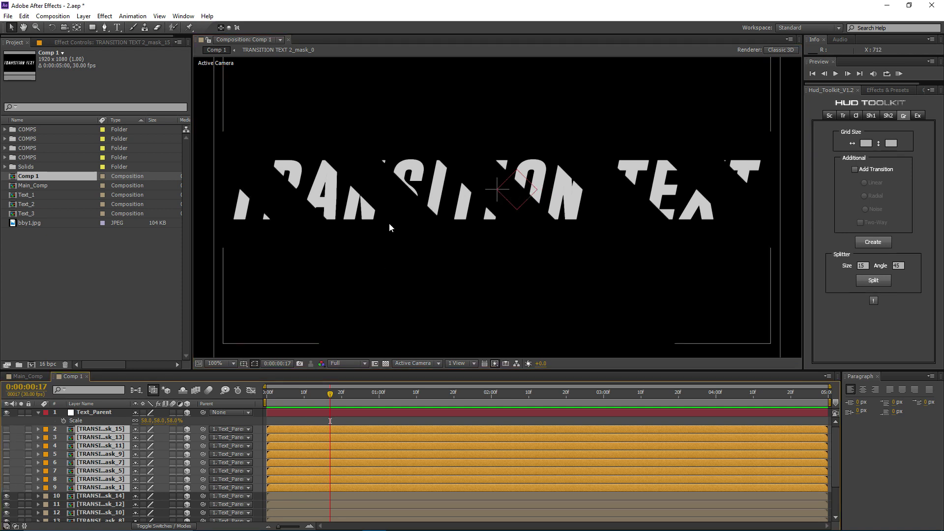
scroll(469, 225, "down", 2)
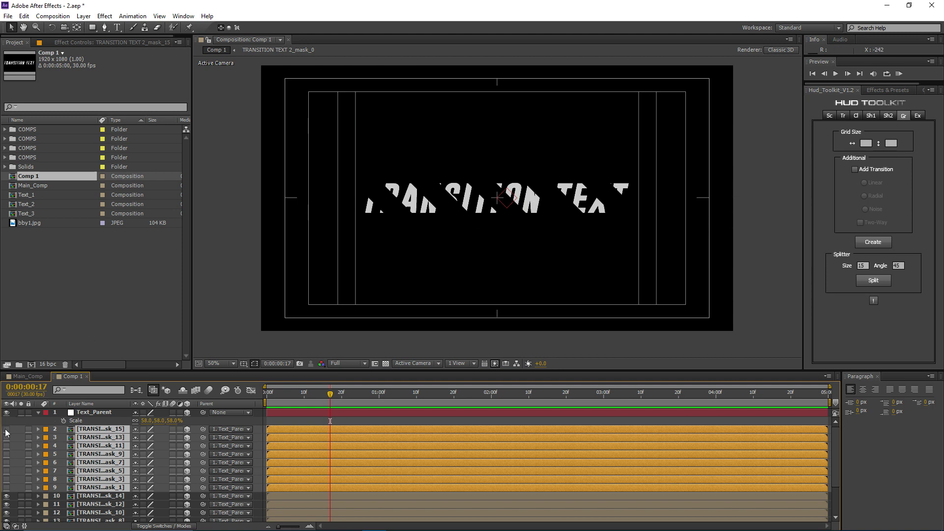
left_click_drag(6, 430, 6, 487)
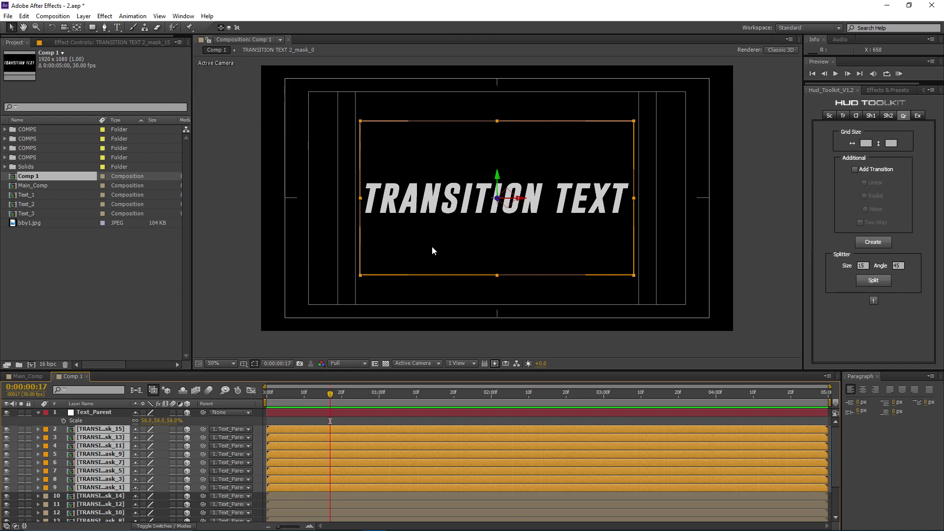
Set Position keyframes at 0:00:01:00 on all the split layers from mask_15 down to mask_0
left_click_drag(428, 252, 420, 224)
scroll(98, 504, "down", 3)
left_click(100, 509, "shift")
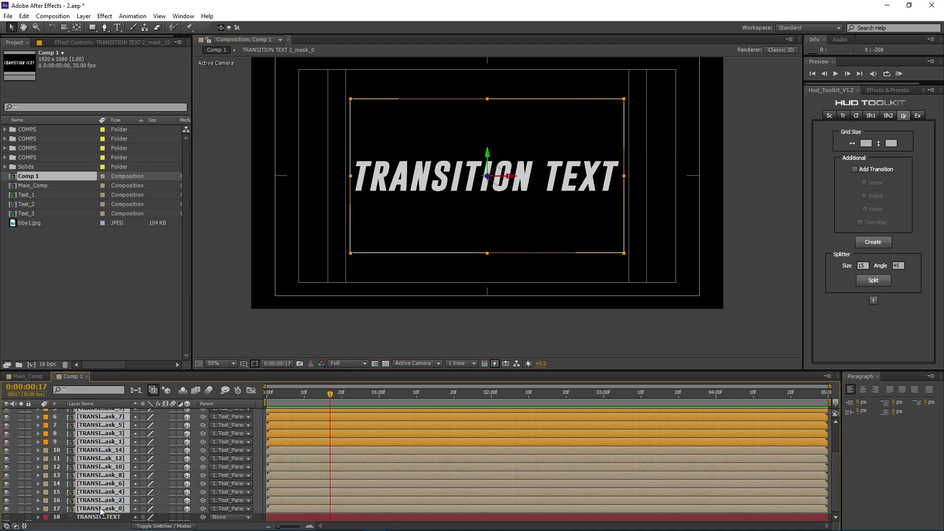
left_click_drag(332, 398, 382, 404)
key("p")
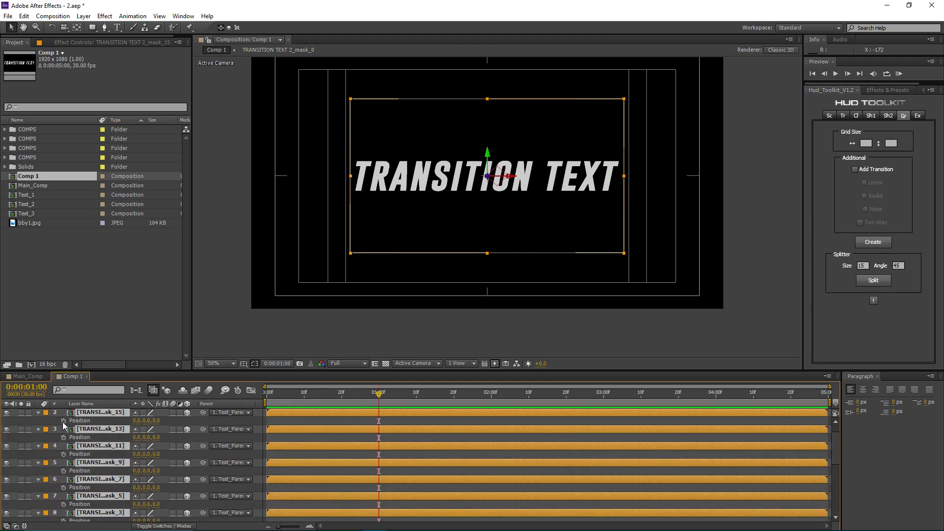
left_click(63, 421)
scroll(310, 416, "up", 1)
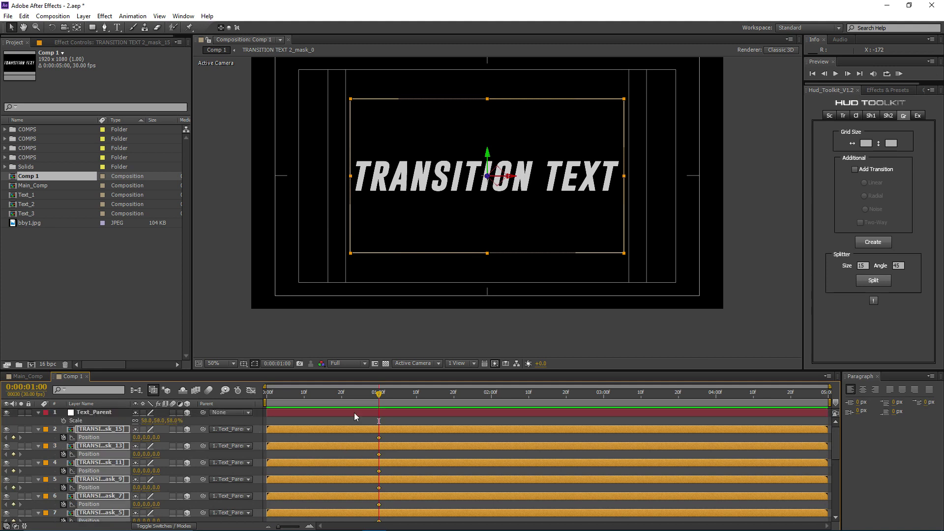
At frame 0, set the Y Position of the orange layers mask_15 to mask_1 to 1493, moving their slices diagonally out of frame
left_click(277, 422)
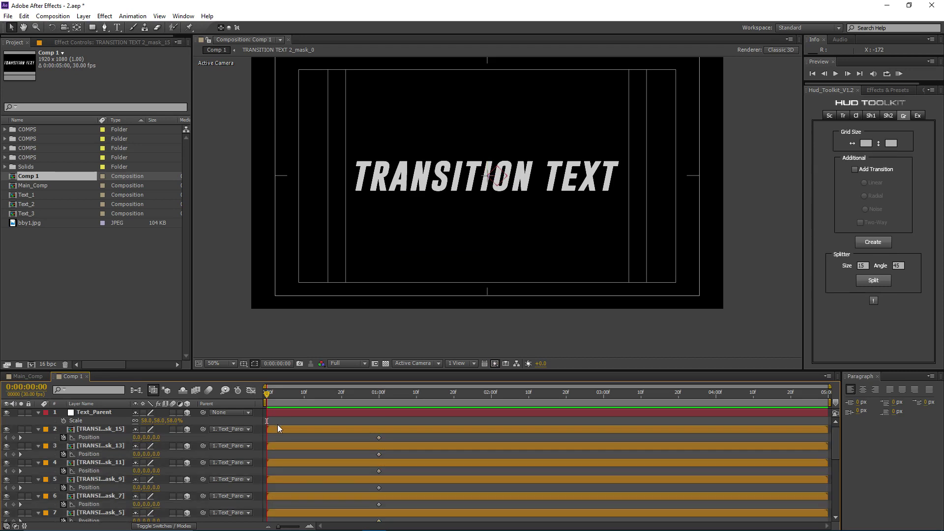
left_click(85, 430)
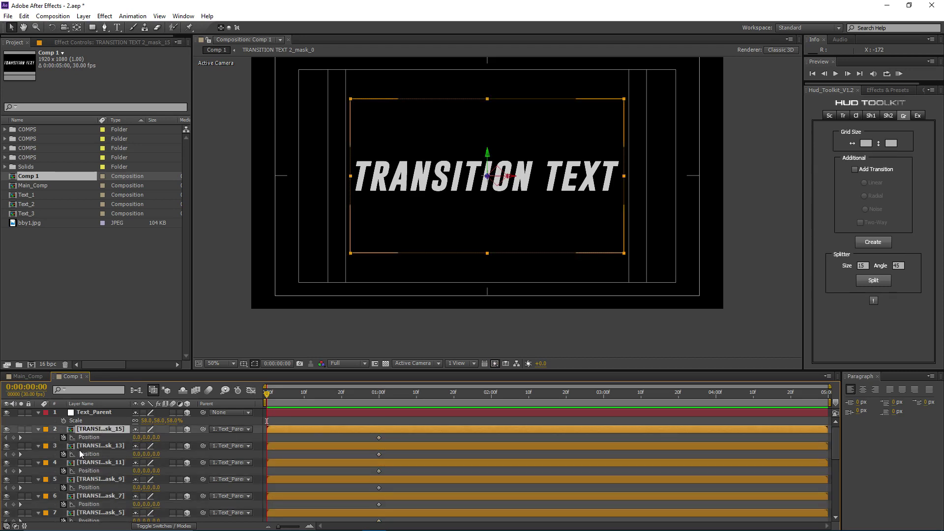
scroll(79, 450, "down", 1)
scroll(81, 452, "down", 3)
left_click(97, 471, "shift")
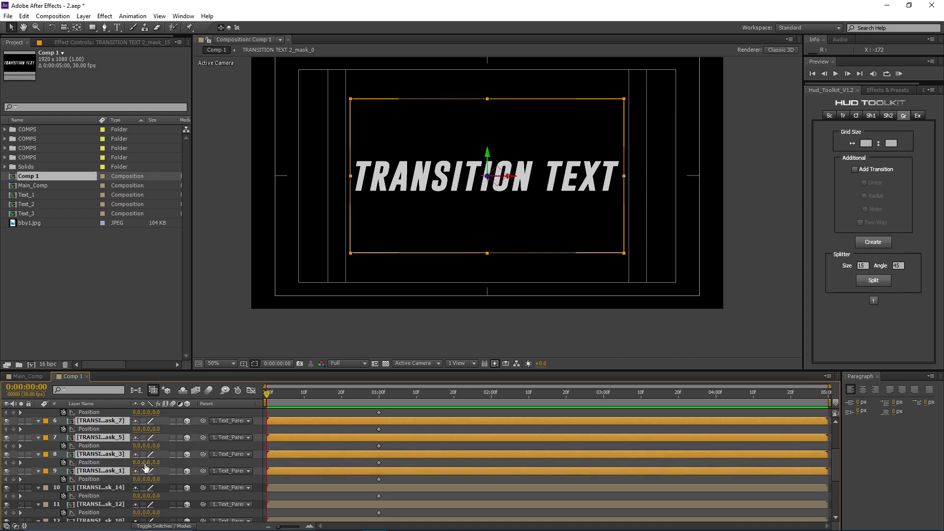
left_click_drag(144, 463, 785, 446)
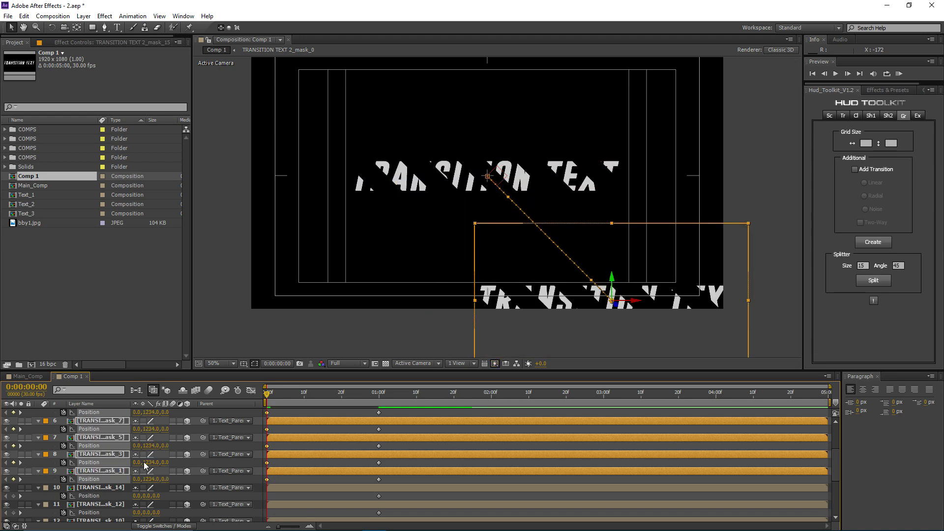
left_click_drag(162, 463, 285, 461)
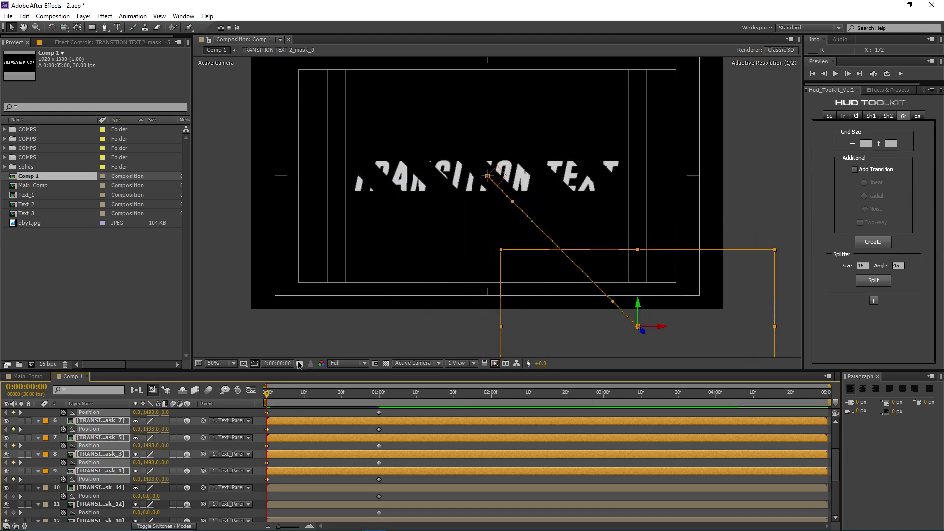
mouse_move(268, 396)
left_mouse_down()
mouse_move(376, 404)
mouse_move(268, 403)
left_mouse_up()
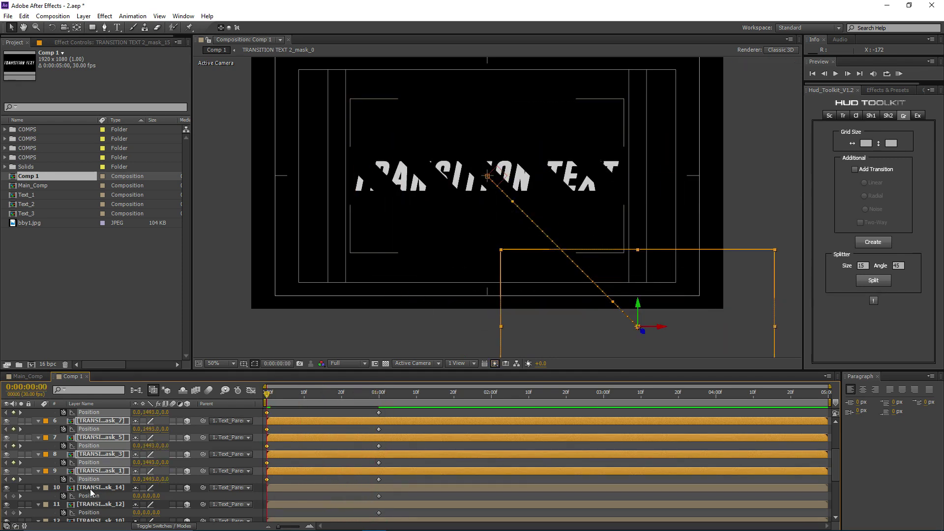
At frame 0, set the Y Position of the even-numbered layers mask_14 to mask_0 to -1490, moving them out of frame the opposite way
left_click(91, 489)
scroll(108, 489, "down", 4)
left_click(106, 505, "shift")
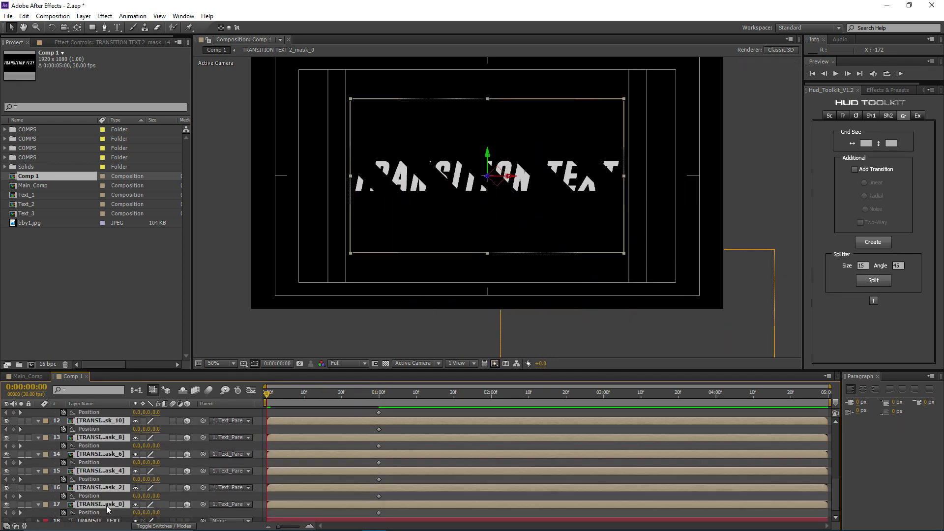
scroll(112, 505, "down", 1)
left_click_drag(146, 492, 0, 492)
scroll(363, 232, "down", 2)
left_click_drag(396, 234, 368, 250)
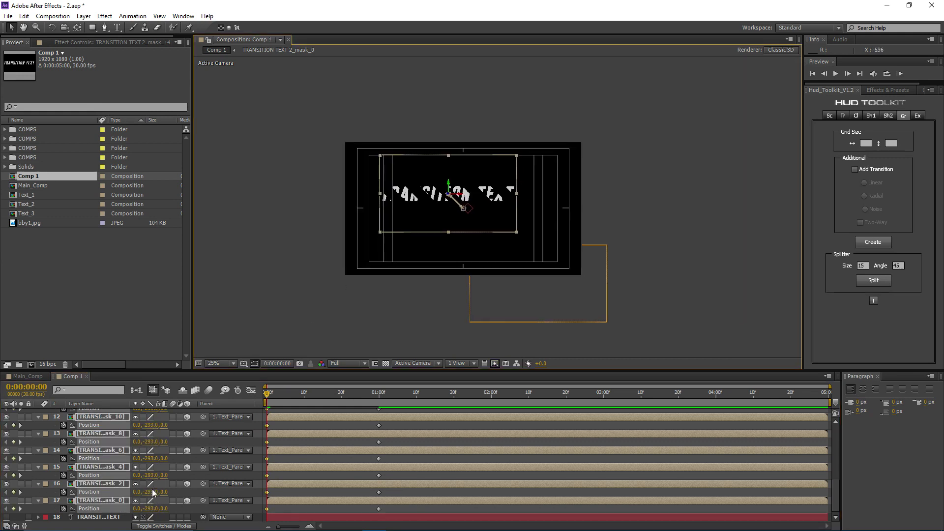
left_click_drag(151, 485, 0, 476)
left_click_drag(149, 476, 27, 477)
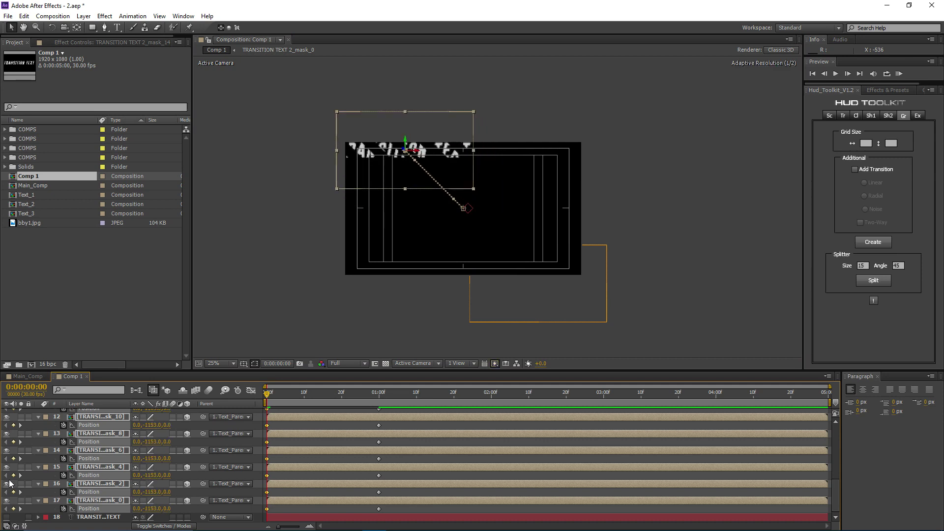
left_click_drag(150, 479, 116, 478)
left_click(397, 426)
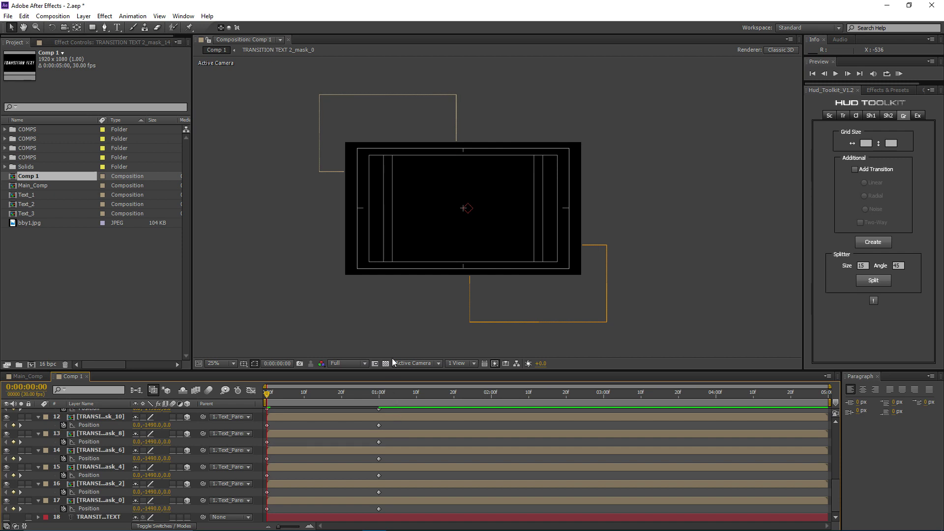
Preview the slide-in from frame 0 to one second and apply Easy Ease to all the split layers' Position keyframes
key("KP_0")
left_click_drag(270, 393, 378, 393)
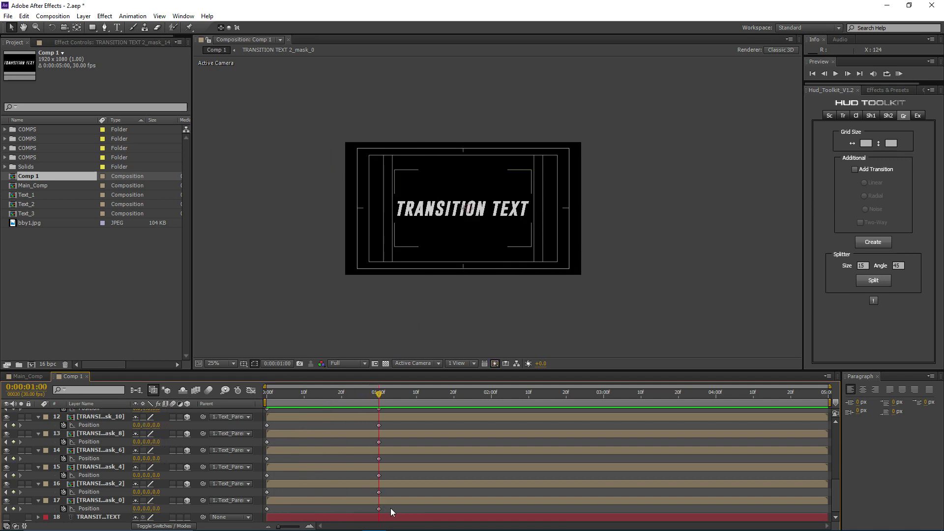
left_click_drag(393, 513, 259, 436)
left_click_drag(267, 369, 265, 328)
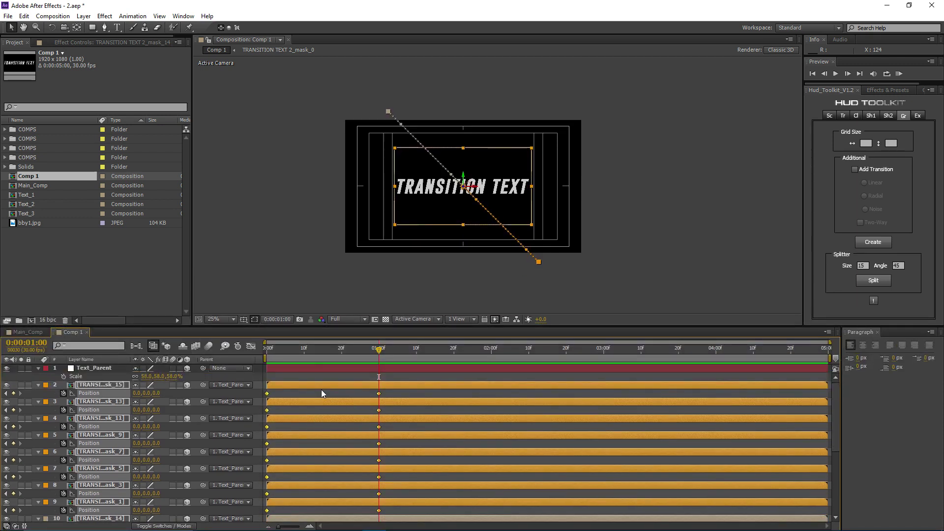
key("F9")
Move the ending Position keyframes of all the split layers earlier to about frame 22 and play back the animation
left_click_drag(367, 349, 329, 359)
left_click_drag(380, 395, 351, 512)
key("ctrl+z")
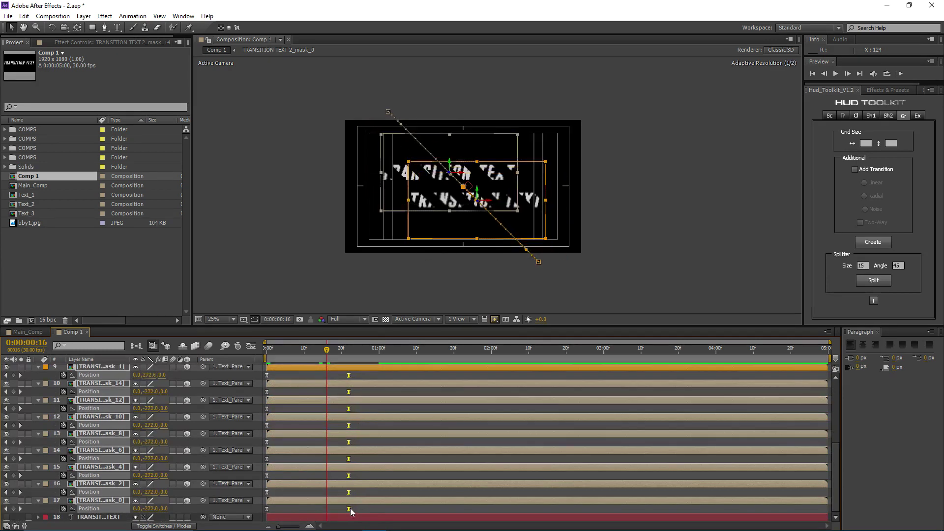
left_click(364, 393)
key("space")
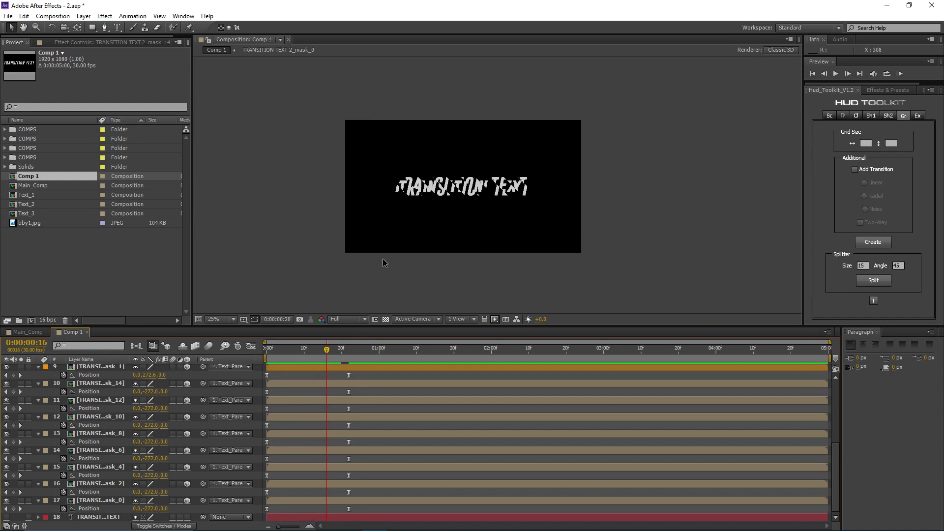
key("space")
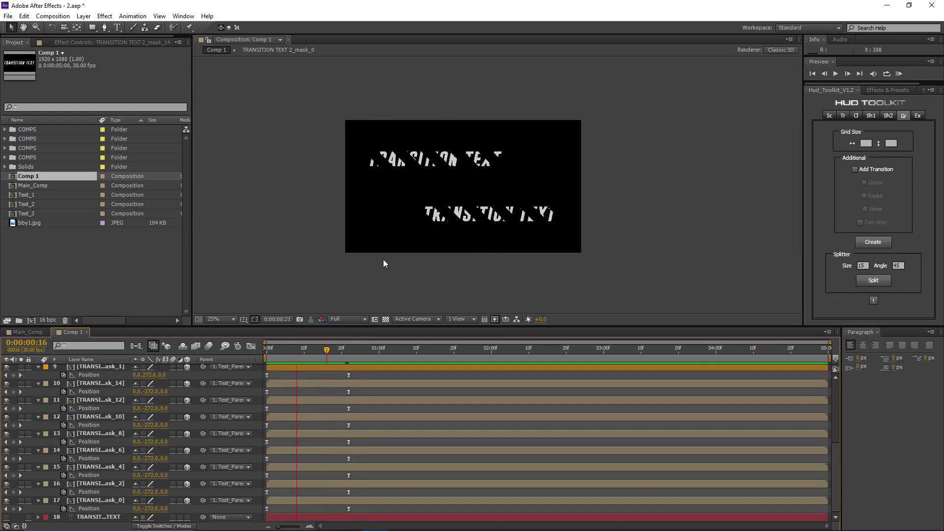
key("space")
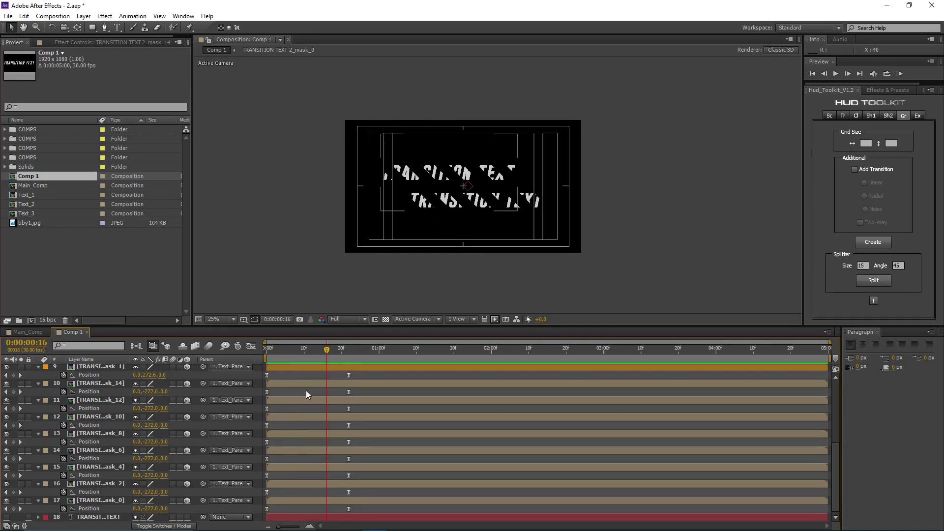
Randomize the start times of all the split layers mask_15 to mask_0 with HUD Toolkit, using Min -5 and Max 5
scroll(305, 394, "up", 3)
scroll(305, 394, "up", 4)
left_click(87, 385)
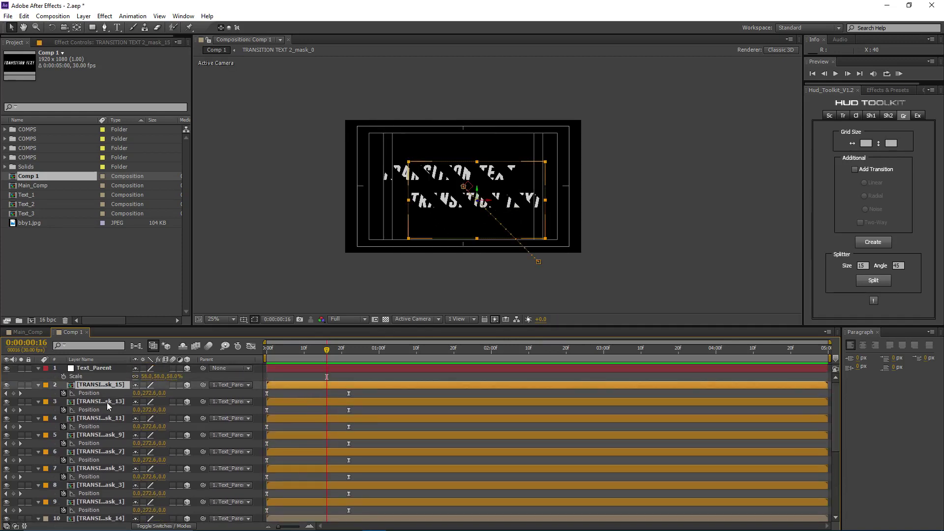
scroll(104, 418, "down", 8)
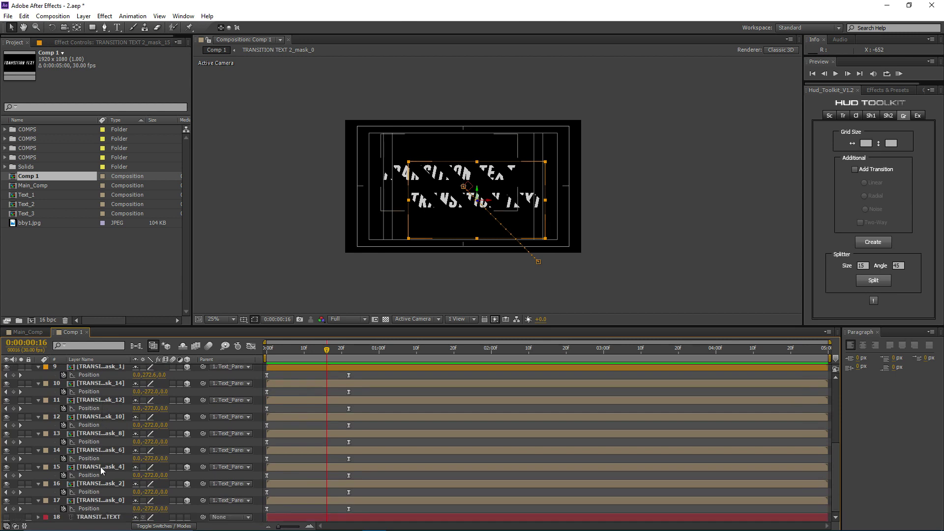
left_click(113, 500, "shift")
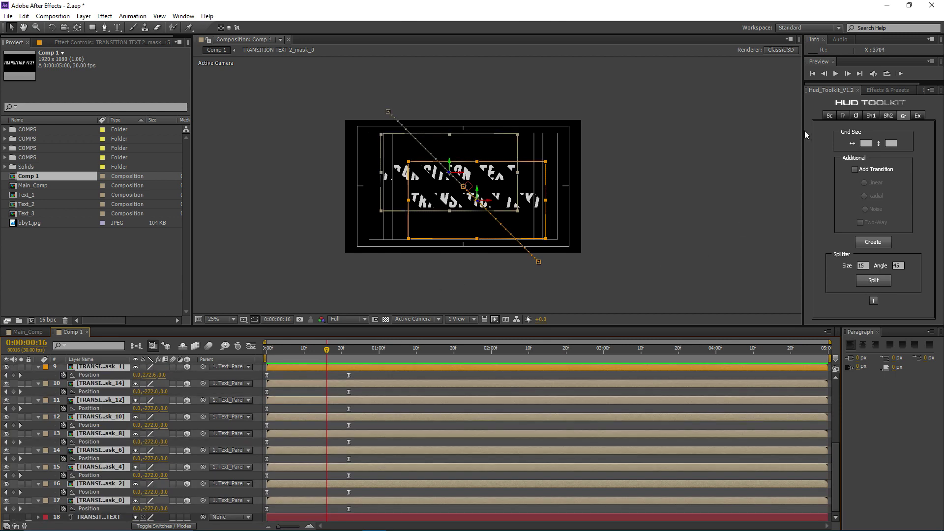
left_click(831, 117)
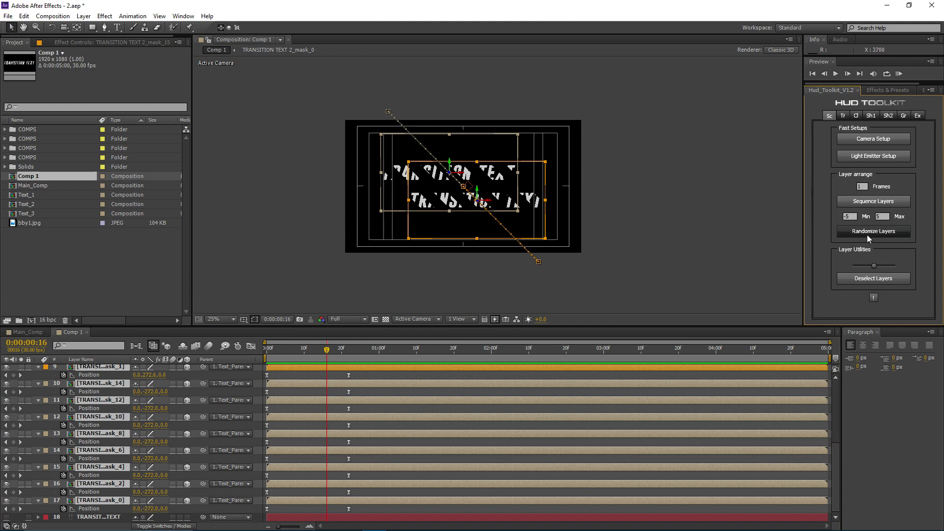
scroll(216, 398, "up", 5)
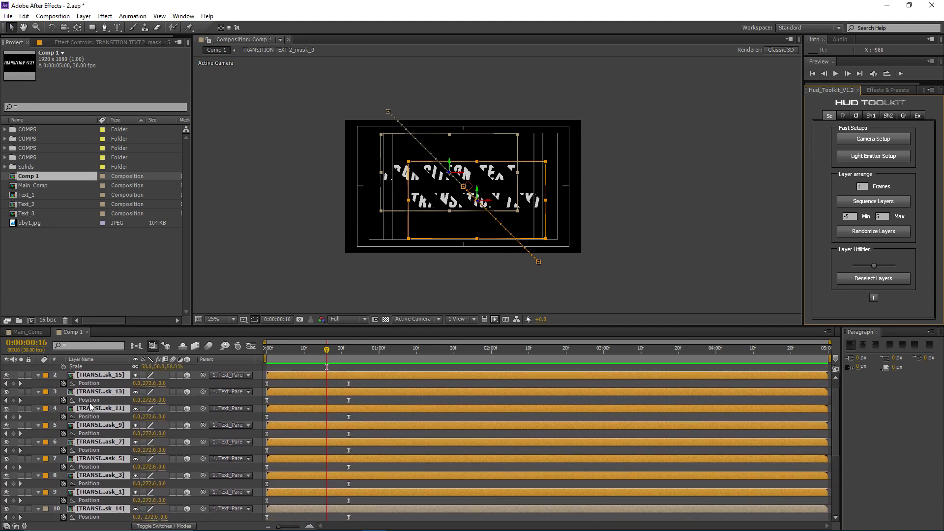
scroll(449, 201, "up", 2)
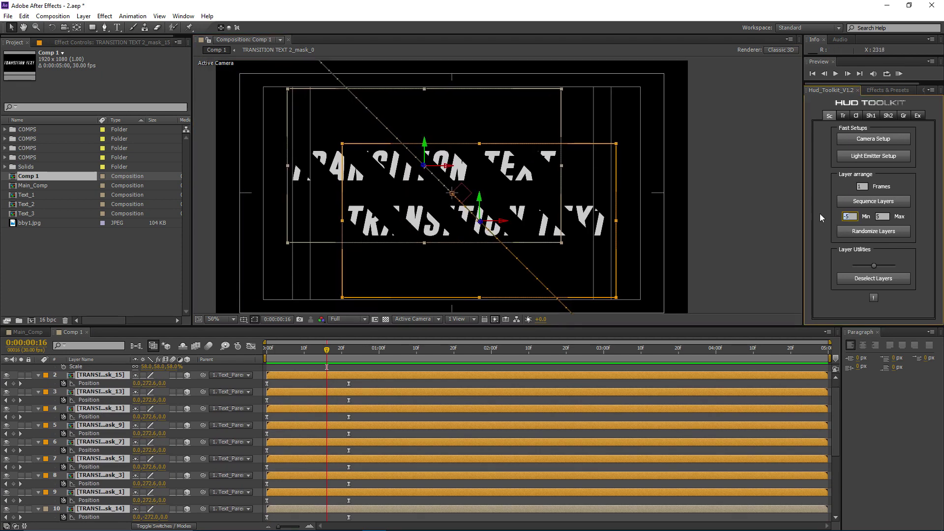
key("Tab")
left_click(861, 233)
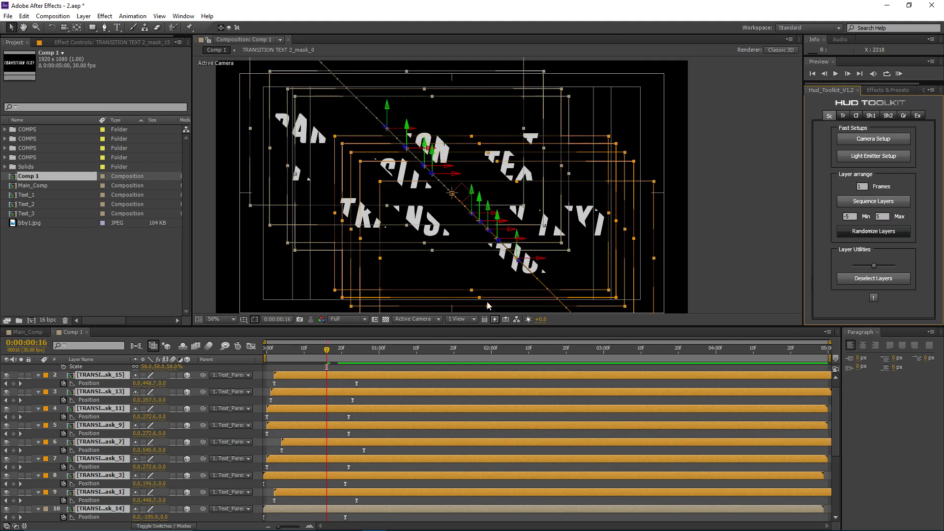
Play back the randomized slide-in and scrub through it to examine how far apart the slices move
left_click(287, 386)
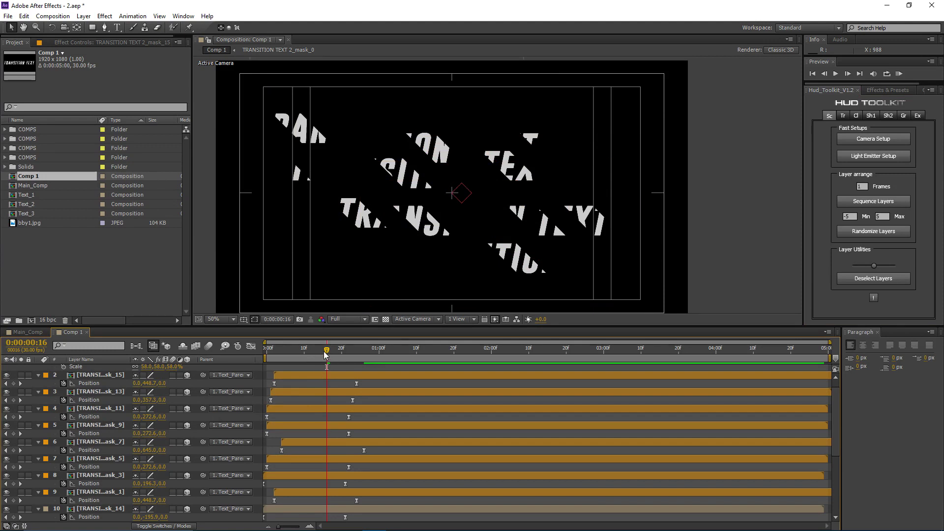
left_click_drag(416, 253, 431, 251)
left_click_drag(320, 359, 386, 365)
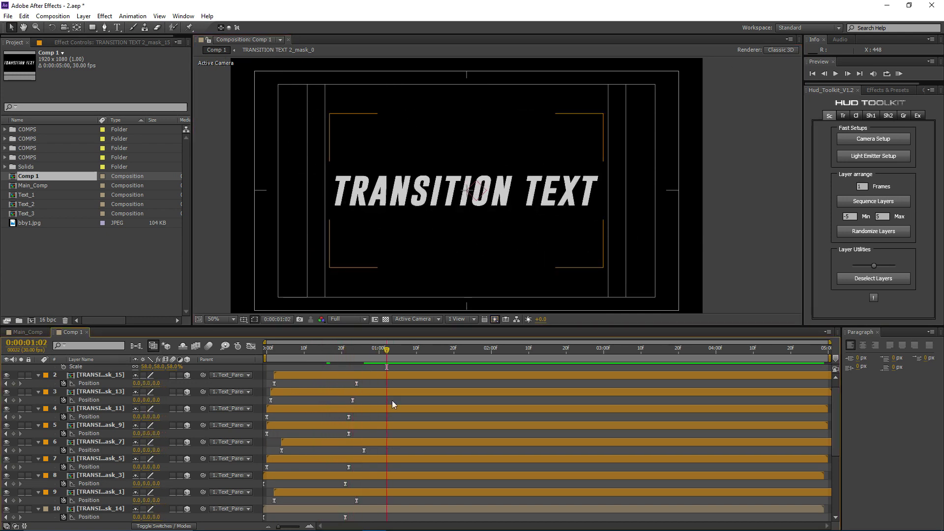
key("KP_0")
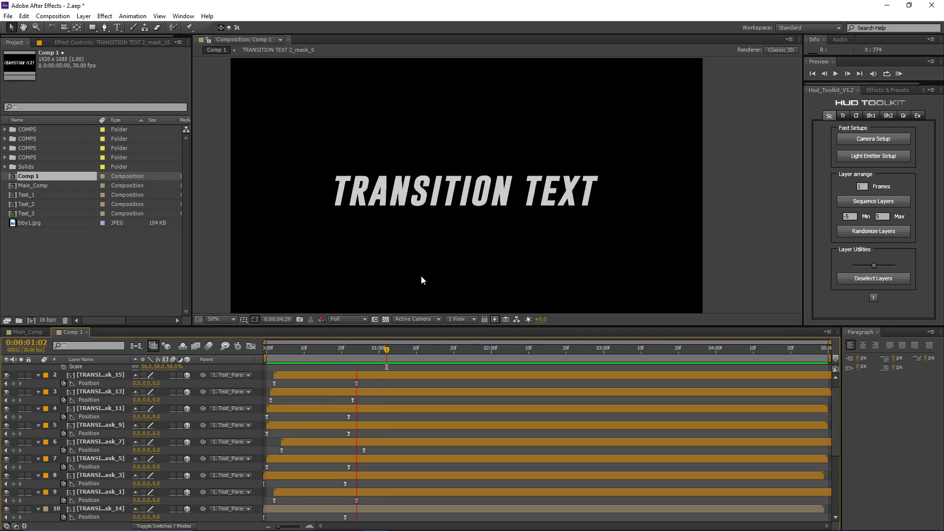
key("comma")
key("space")
left_click_drag(369, 351, 307, 364)
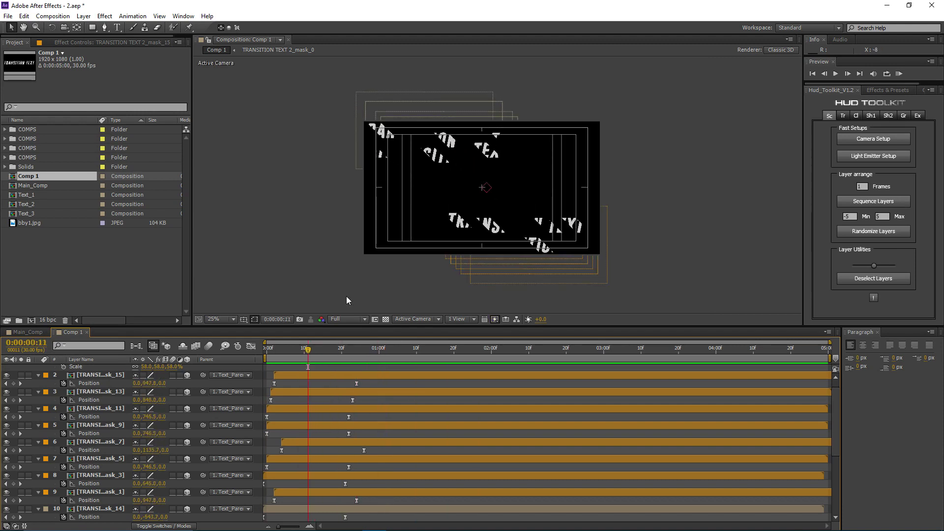
Retime the orange layers: start mask_13 at frame 0, mask_9 at about frame 5, mask_11 at about frame 10 and mask_3 at about frame 9
left_click(294, 391)
left_click_drag(320, 391, 348, 426)
left_click_drag(309, 352, 357, 367)
mouse_move(323, 409)
left_mouse_down()
mouse_move(341, 409)
mouse_move(332, 405)
left_mouse_up()
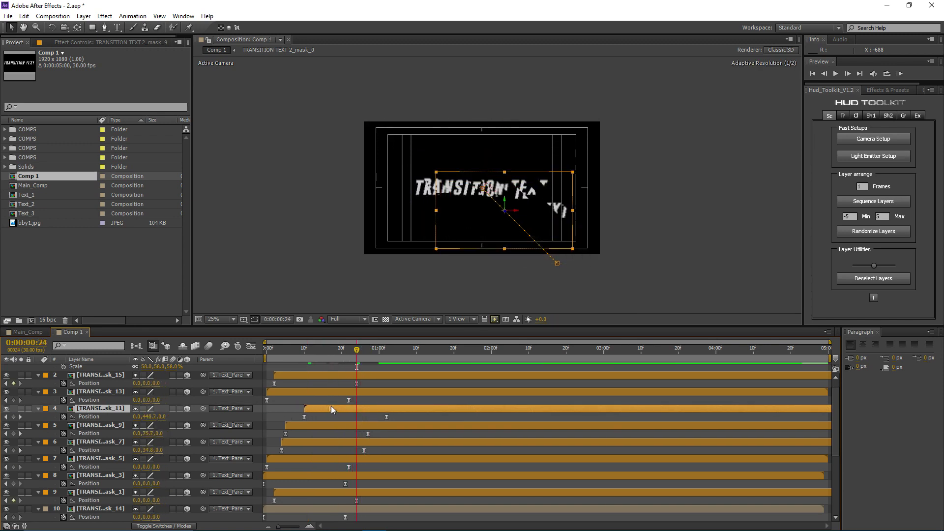
mouse_move(346, 355)
left_mouse_down()
mouse_move(389, 359)
mouse_move(356, 357)
left_mouse_up()
left_click_drag(300, 475, 336, 478)
Shift layer mask_8 to start at about frame 9 and play back the staggered animation
scroll(333, 424, "up", 1)
scroll(310, 443, "down", 4)
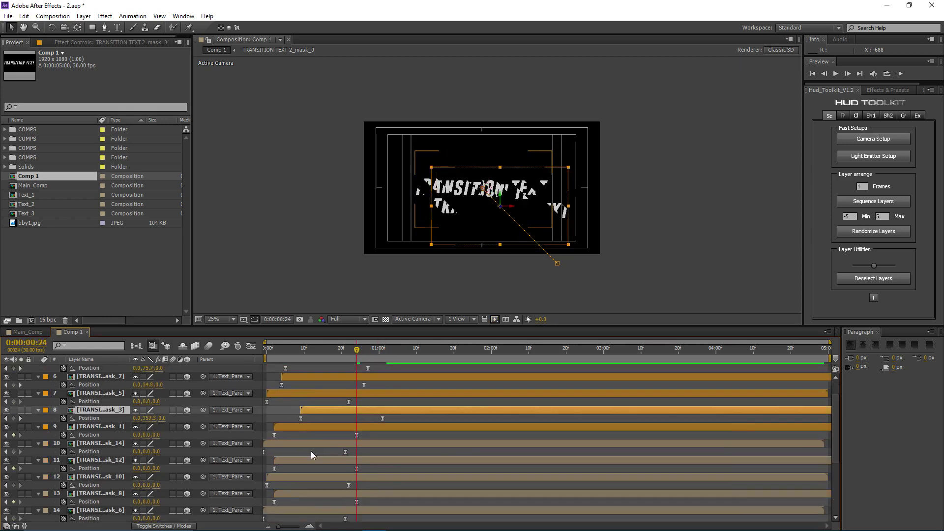
left_click_drag(323, 472, 350, 473)
left_click(374, 411)
key("KP_0")
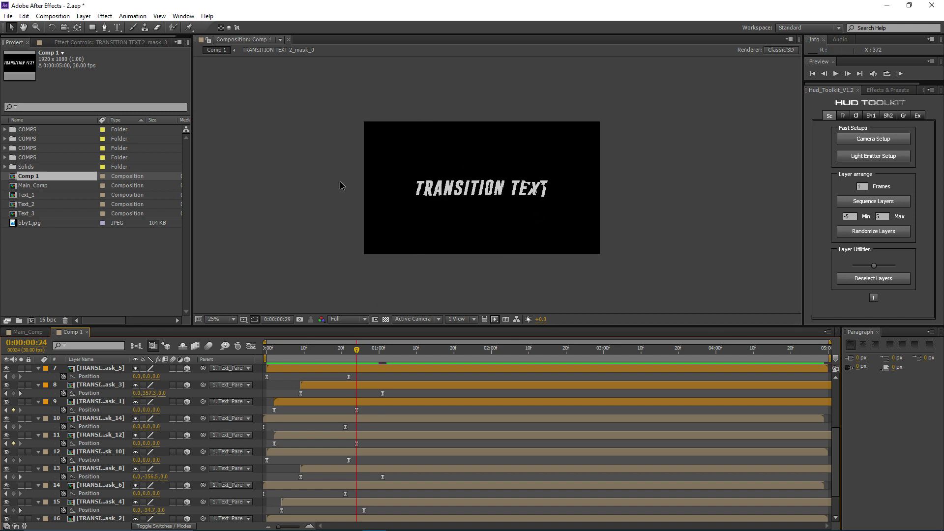
left_click_drag(358, 354, 278, 354)
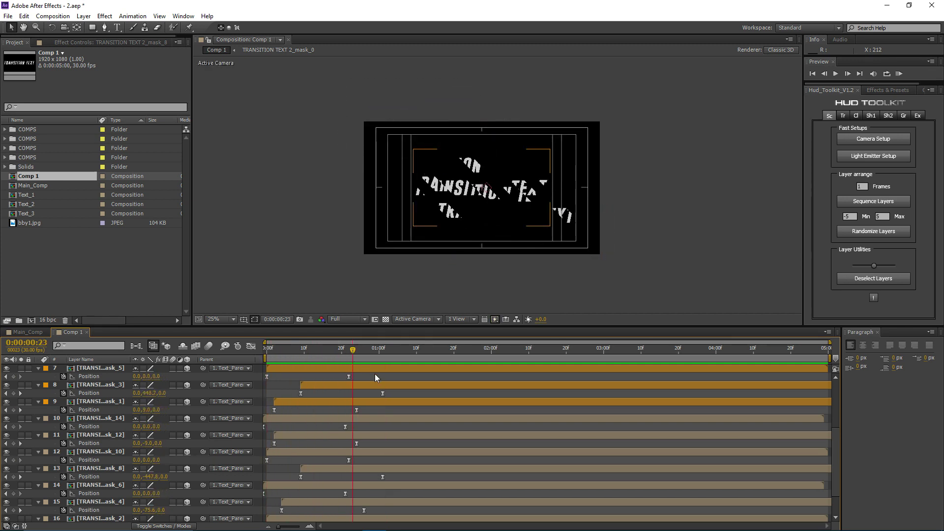
Collapse the layers' keyframe properties and add a white Point light with 100% intensity and no falloff
key("u")
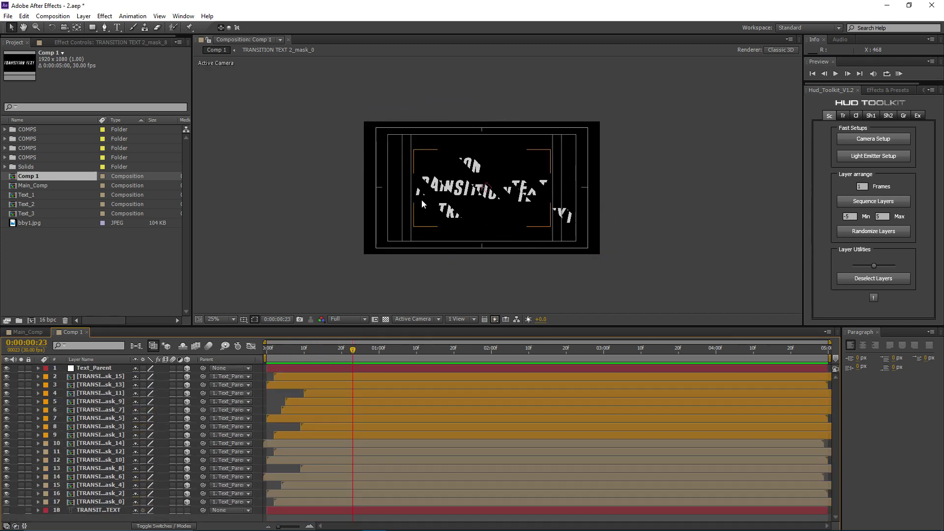
scroll(428, 186, "up", 2)
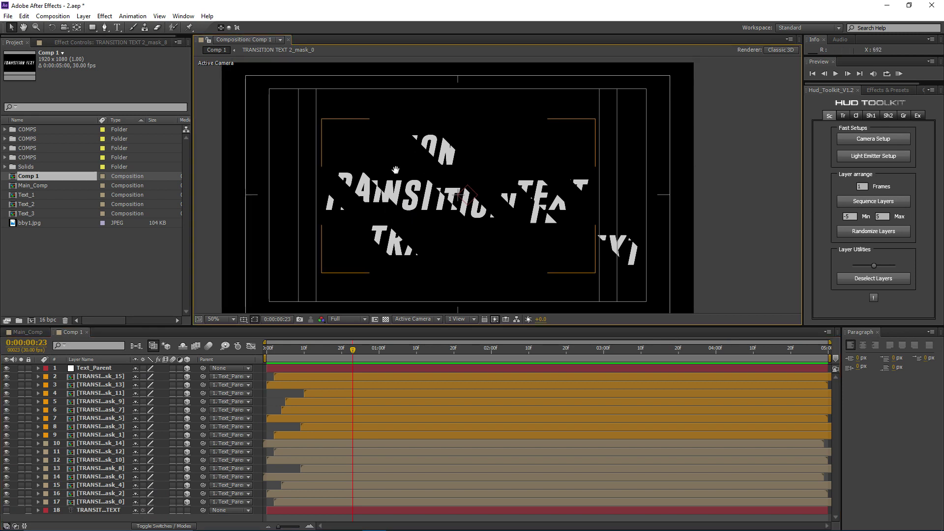
left_click(84, 16)
mouse_move(95, 27)
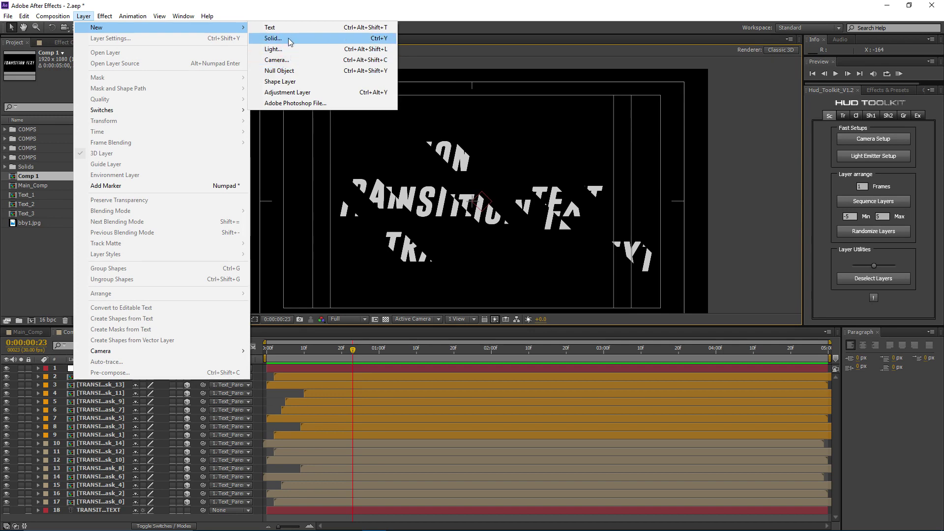
left_click(84, 16)
left_click(84, 16)
left_click(85, 17)
left_click(84, 16)
mouse_move(91, 27)
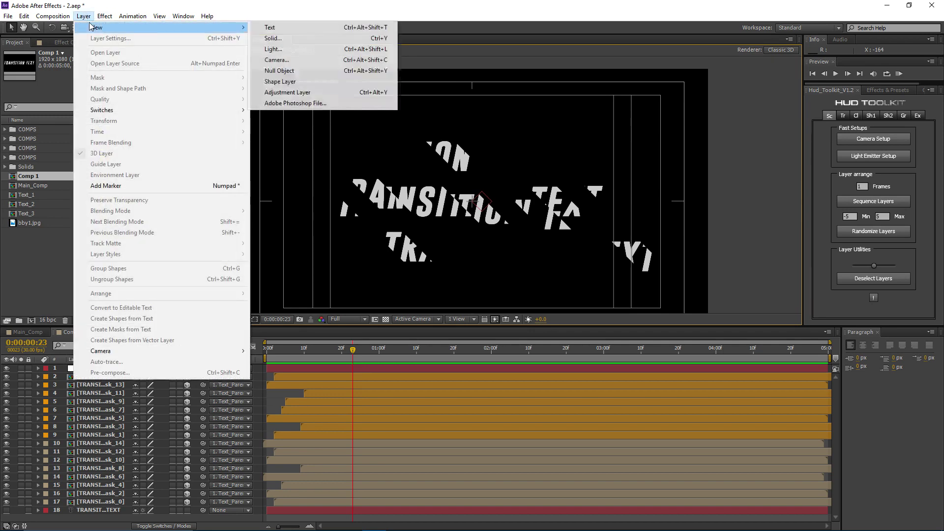
left_click(289, 50)
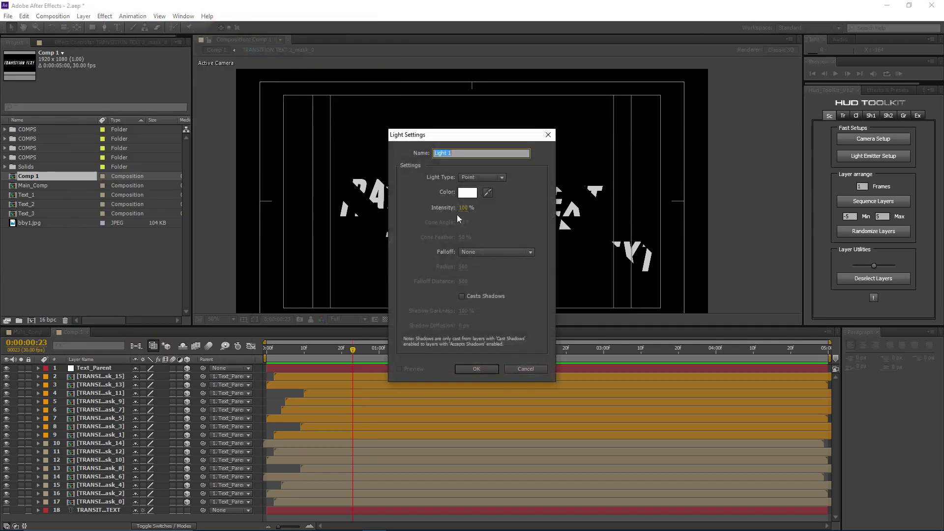
left_click(466, 369)
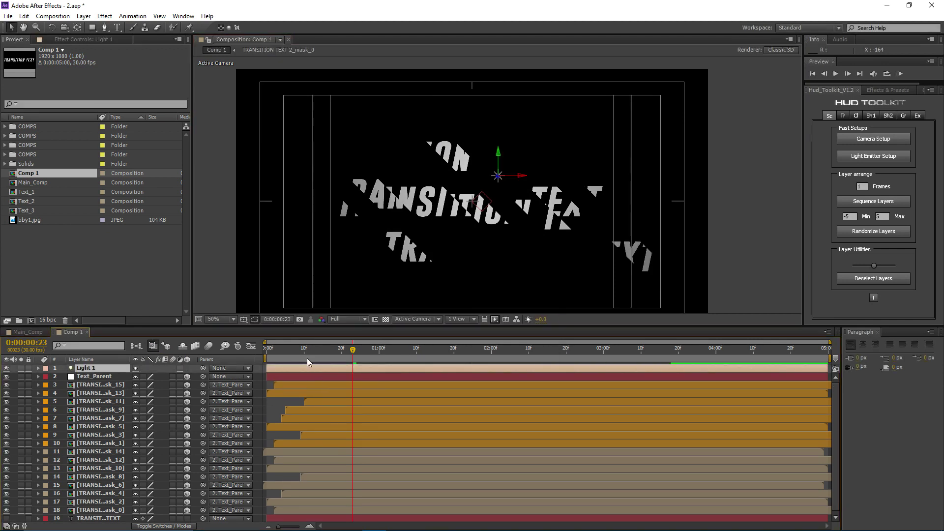
Keyframe the light's Intensity at 0% on frame 0 and 100% at about frame 5, with another keyframe at frame 20
left_click(260, 355)
key("t")
left_click(63, 384)
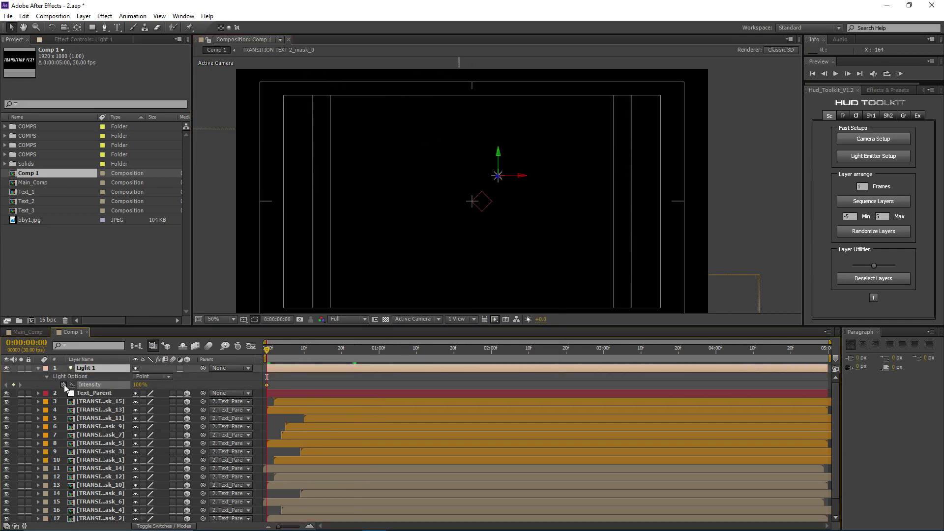
left_click(138, 385)
type("0")
key("Return")
left_click_drag(269, 350, 341, 349)
type("100")
key("Return")
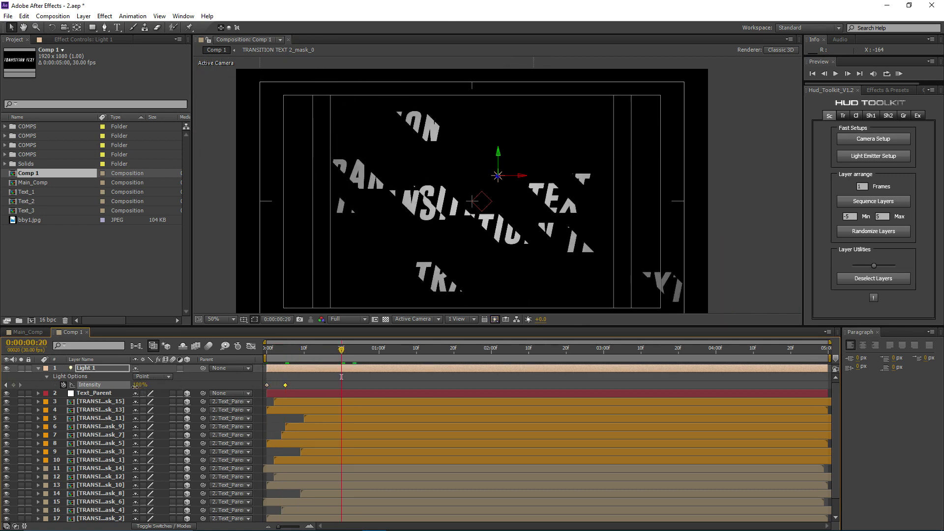
Shift the Light 1 layer to start at about frame 7 and go to its second Intensity keyframe at frame 12
left_click_drag(284, 371, 316, 356)
left_click(312, 353)
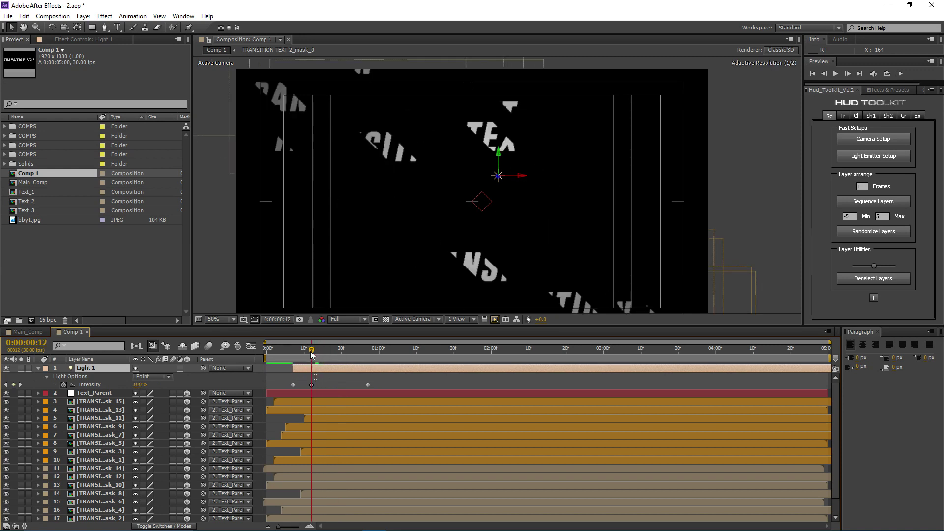
left_click_drag(453, 220, 447, 199)
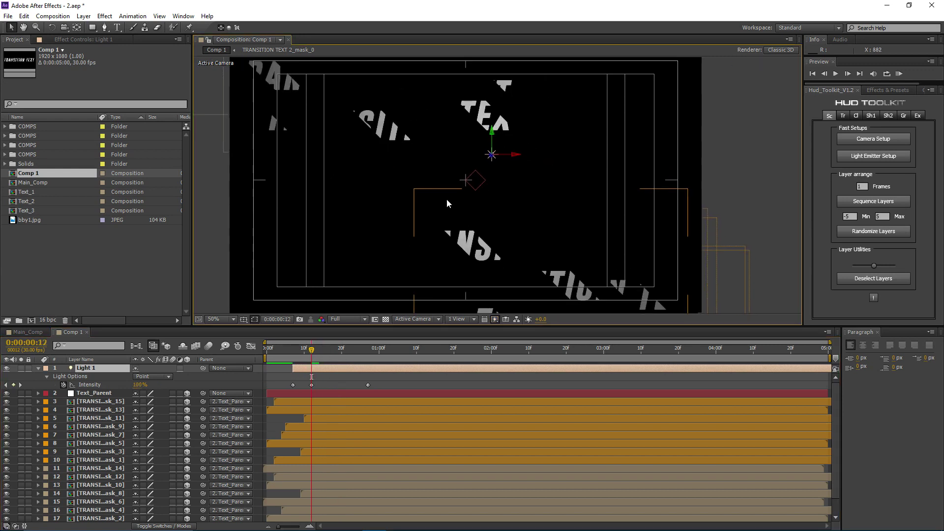
Turn off Accepts Lights in the Material Options of all the split text layers and collapse their properties
left_click(108, 402)
scroll(74, 438, "down", 1)
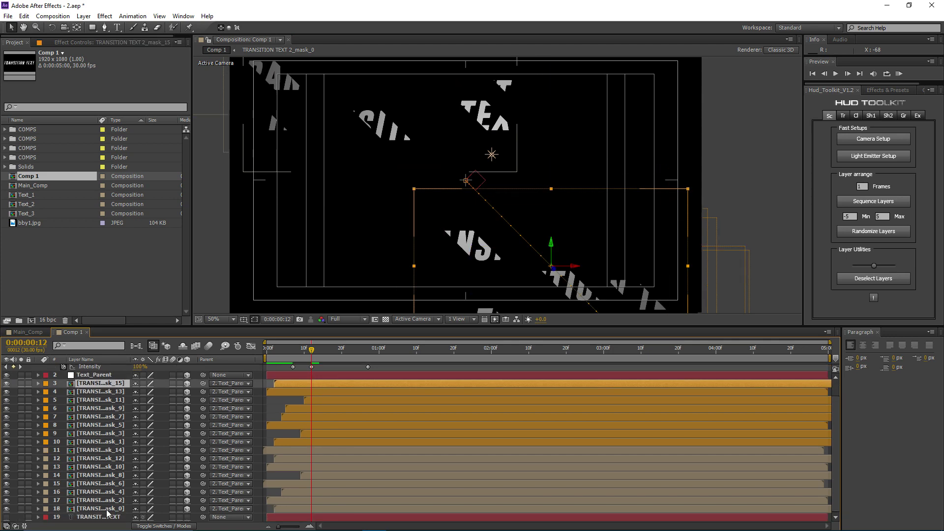
left_click(61, 467, "shift")
left_click(37, 476)
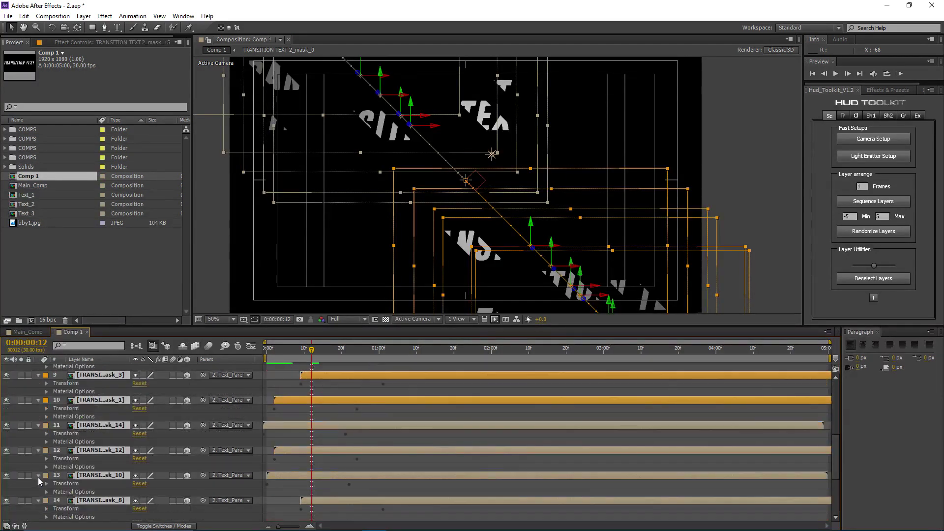
left_click(47, 467)
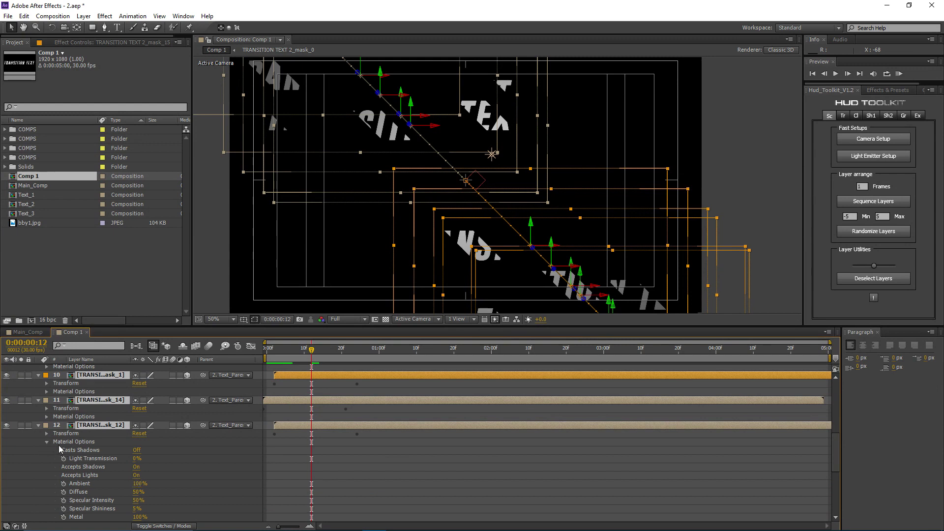
left_click(136, 475)
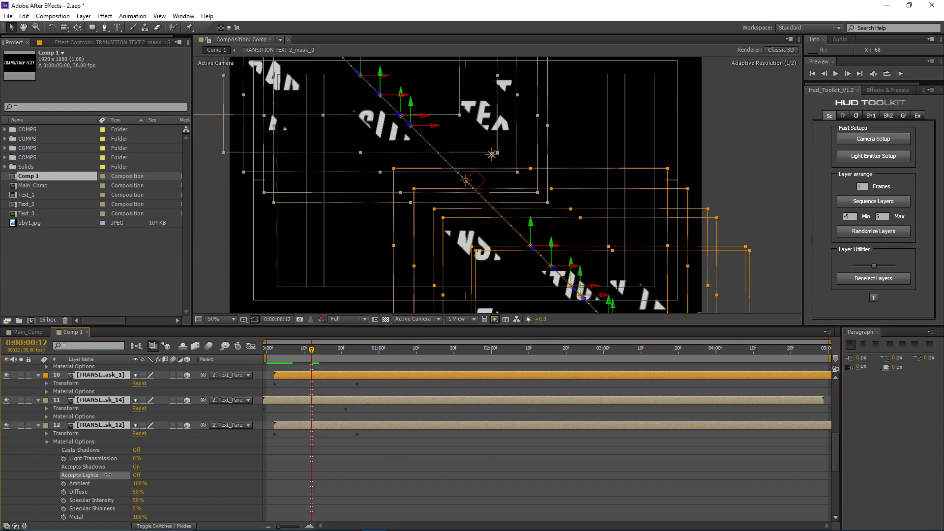
scroll(102, 422, "up", 4)
key("u")
scroll(302, 412, "up", 2)
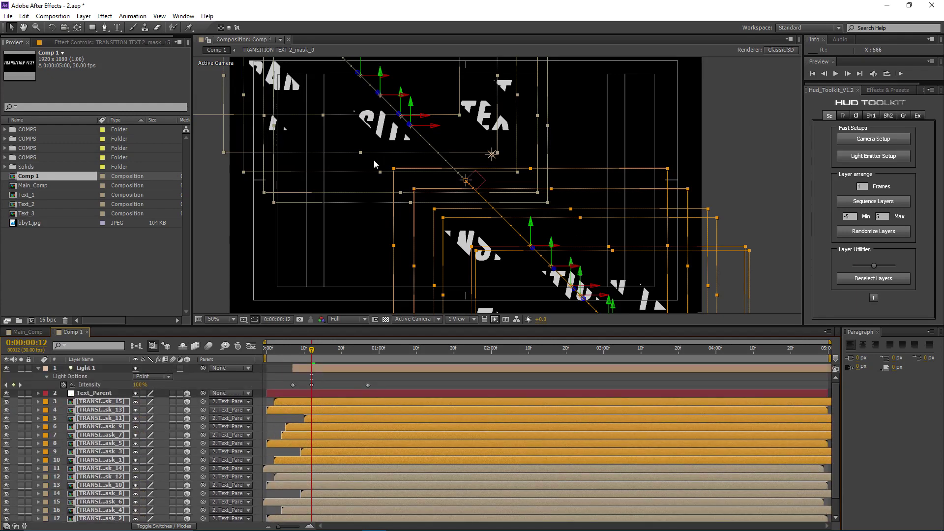
Add a white solid layer directly above Light 1
left_click(322, 369)
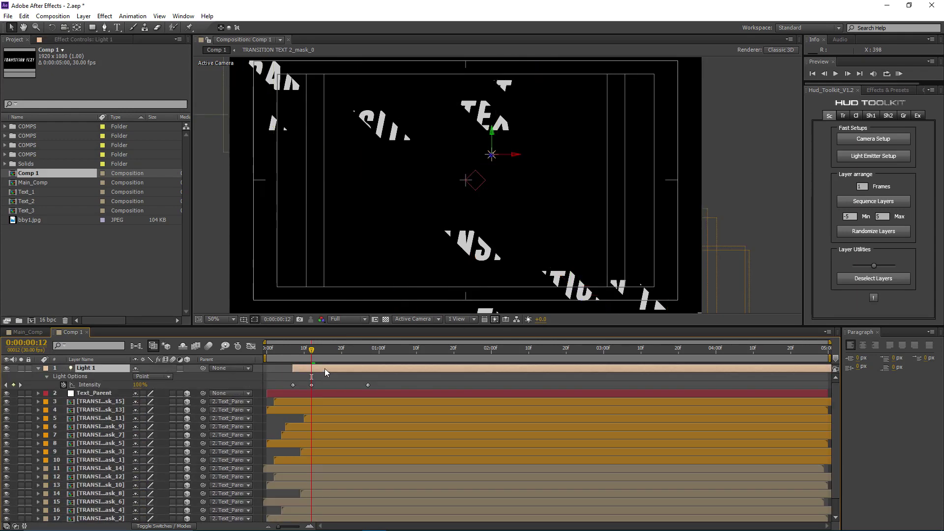
left_click_drag(421, 220, 409, 221)
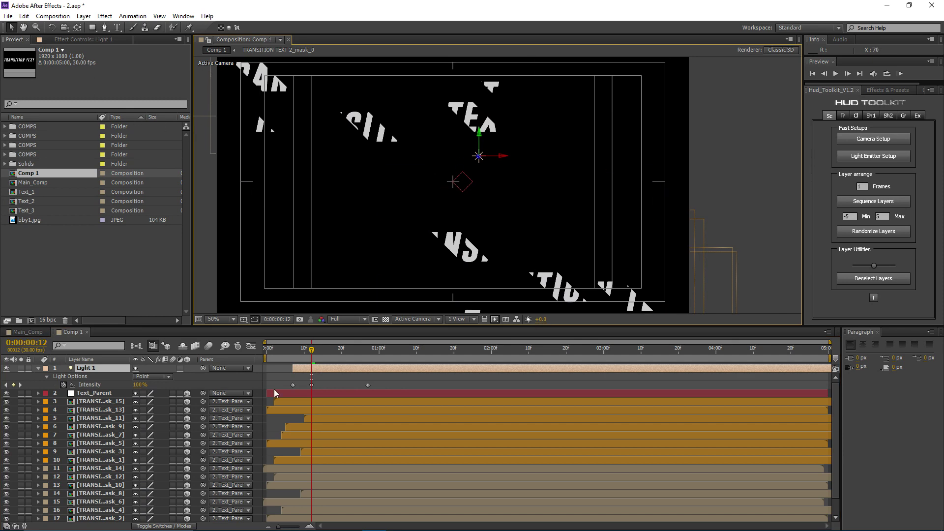
key("ctrl+y")
key("Return")
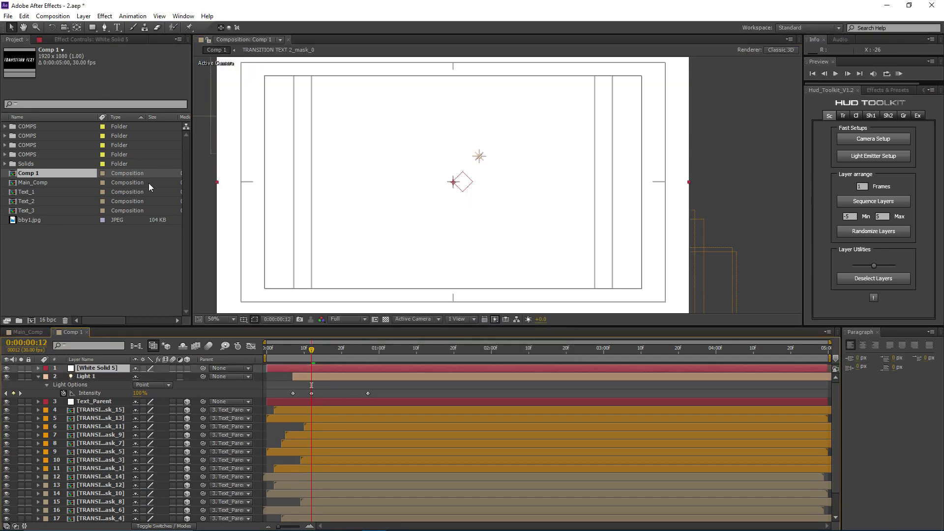
Apply the Video Copilot Optical Flares effect to the white solid and open the flare options
left_click(106, 16)
mouse_move(204, 315)
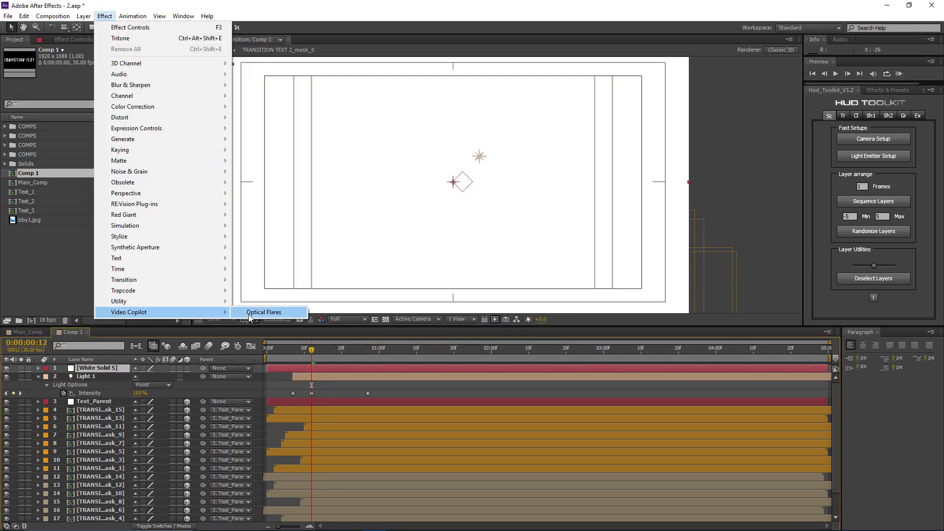
left_click(261, 313)
left_click(65, 80)
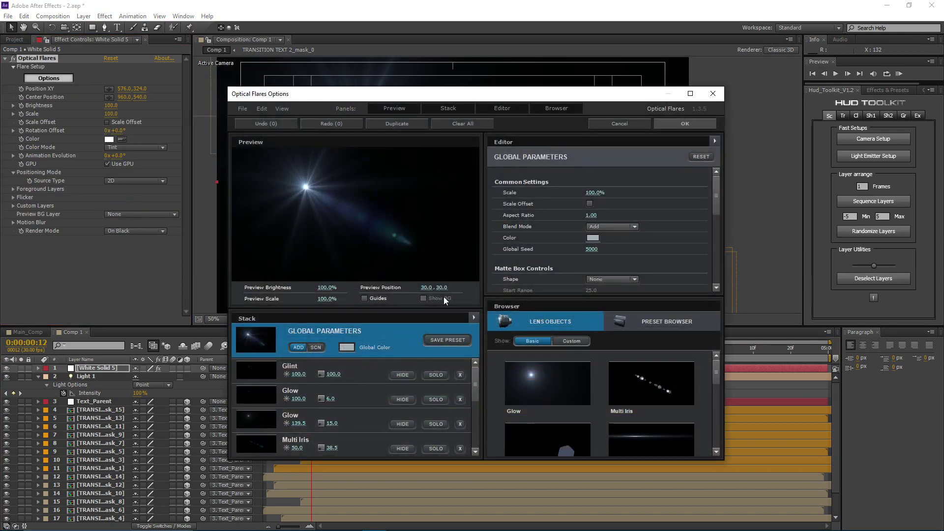
Clear all default objects from the flare stack and add a basic Glow and a Streak object
left_click(450, 126)
left_click(444, 298)
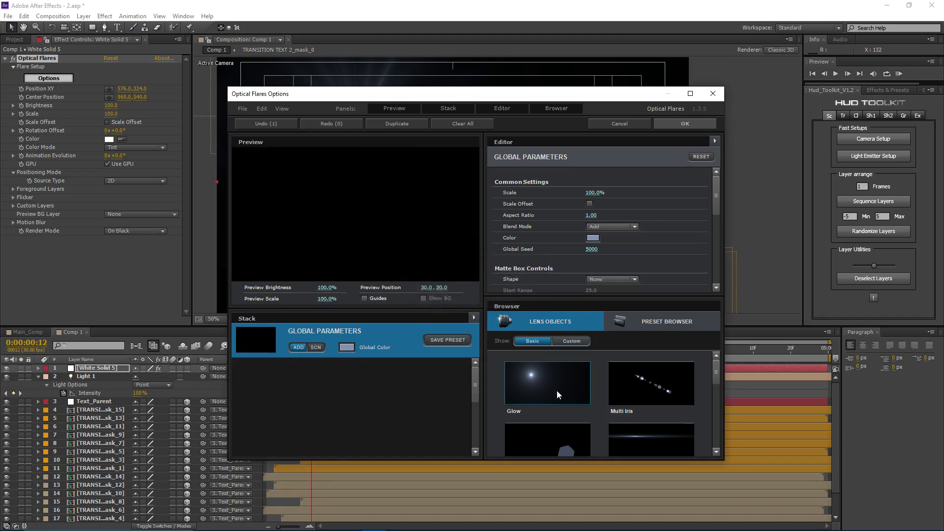
left_click(548, 391)
left_click(656, 432)
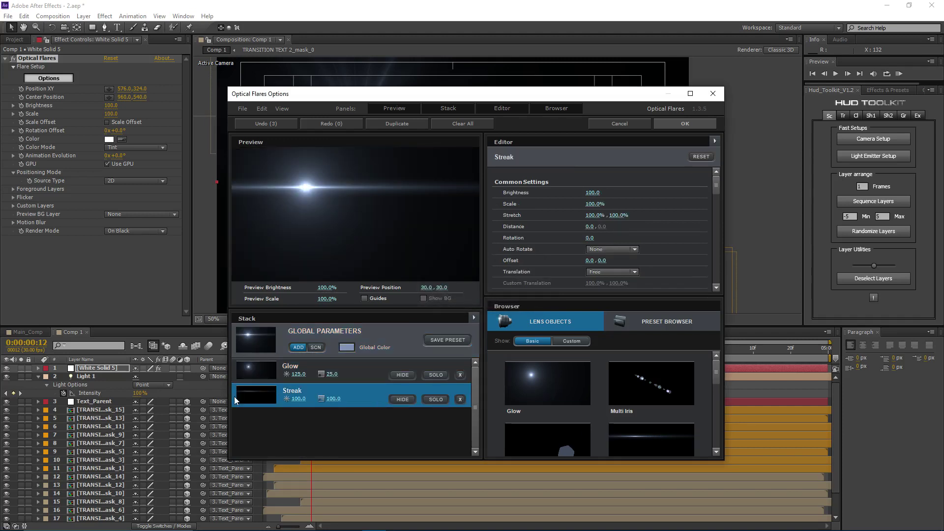
Set the Streak's rotation to 45 and accept the flare options
left_click_drag(373, 102, 498, 116)
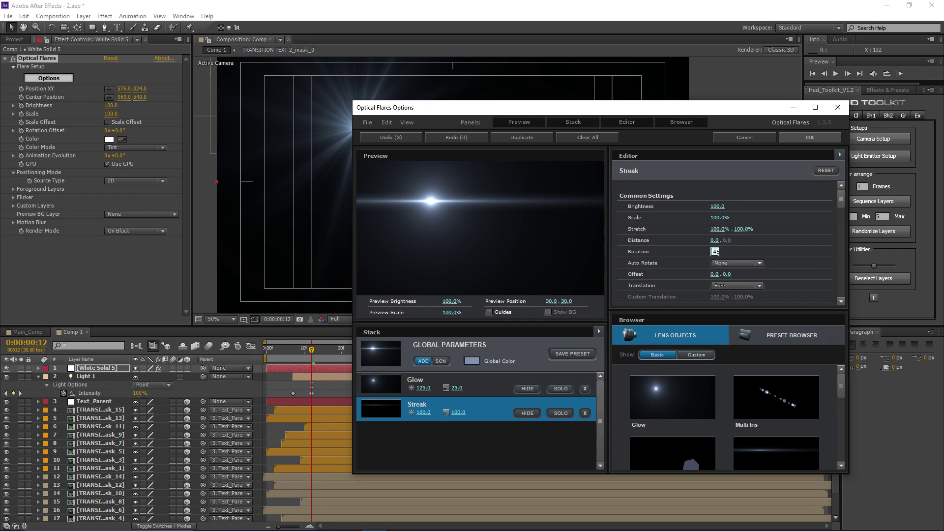
key("Return")
left_click(810, 137)
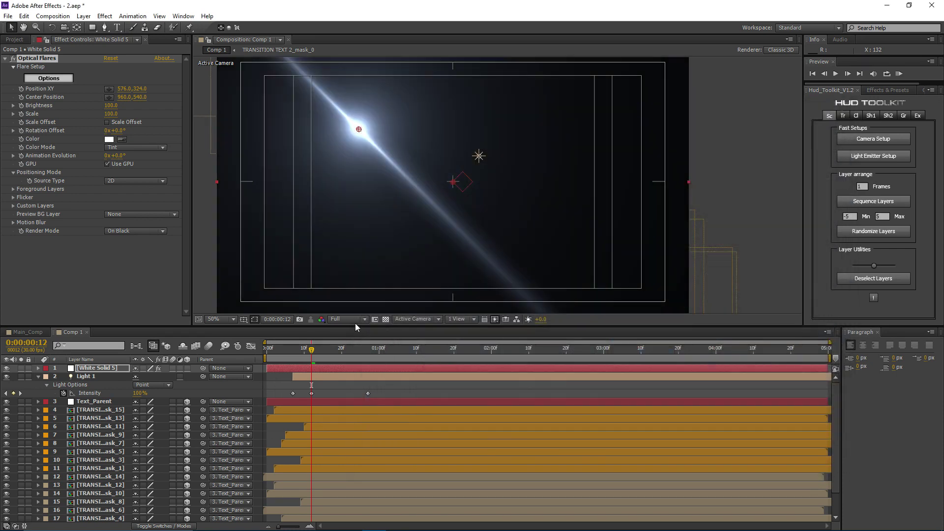
Set the Optical Flares source type to Track Lights and the white solid's blending mode to Add
left_click(114, 180)
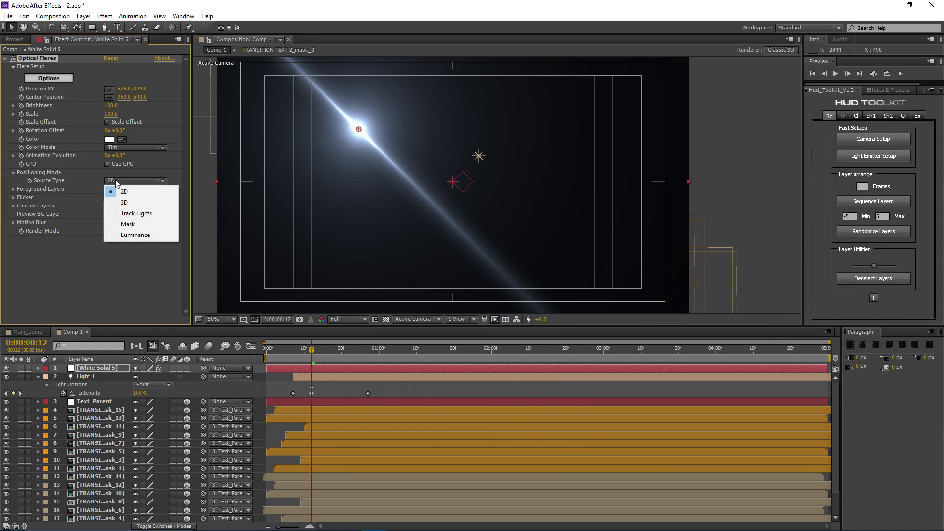
left_click(135, 213)
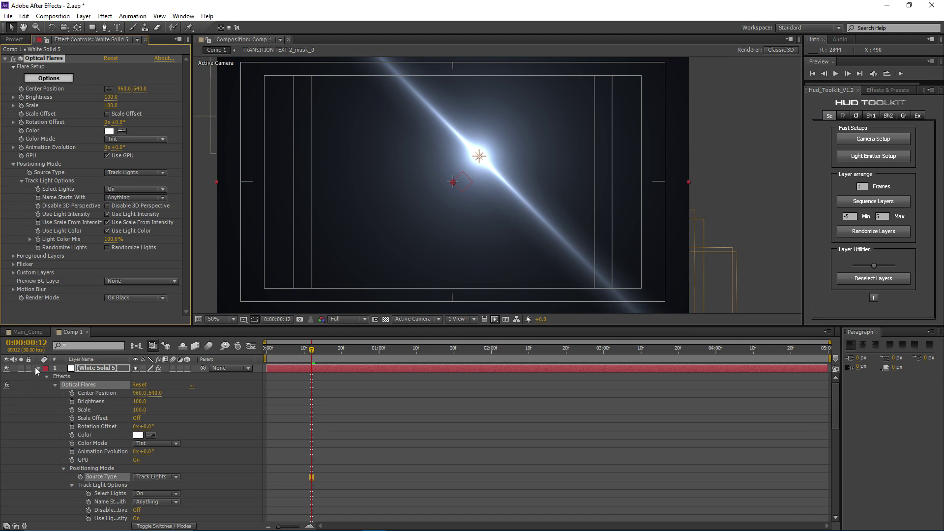
left_click(37, 370)
key("F4")
left_click(146, 368)
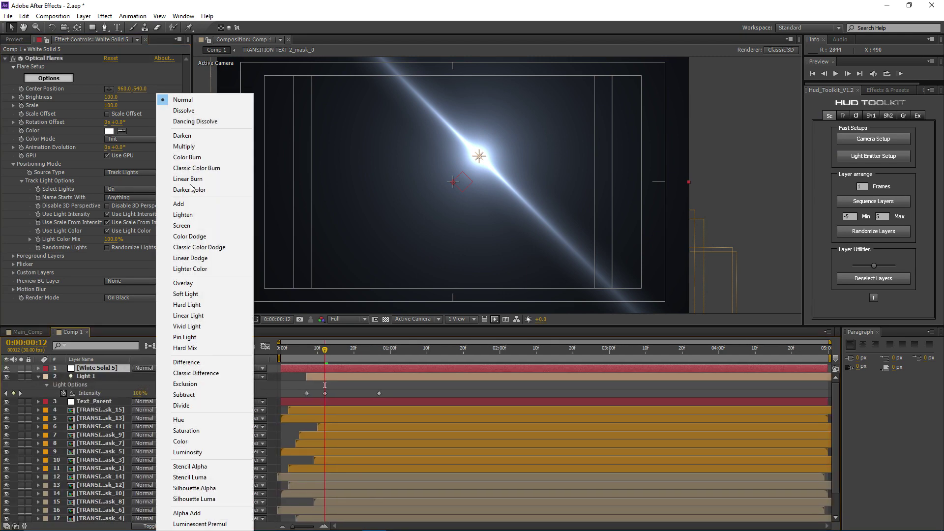
left_click(194, 207)
Move Light 1 close to the composition centre and shift its layer so the second Intensity keyframe falls at frame 19
left_click(306, 352)
left_click_drag(306, 357, 342, 371)
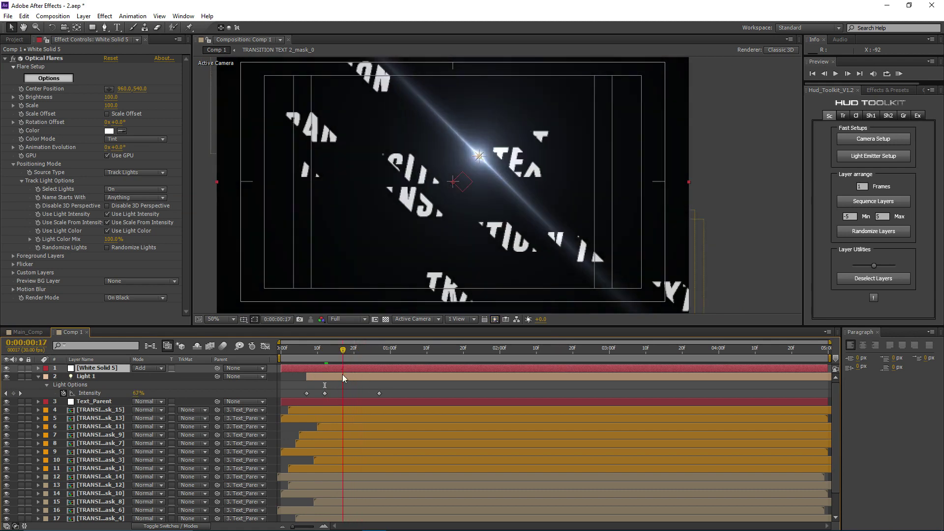
left_click(343, 376)
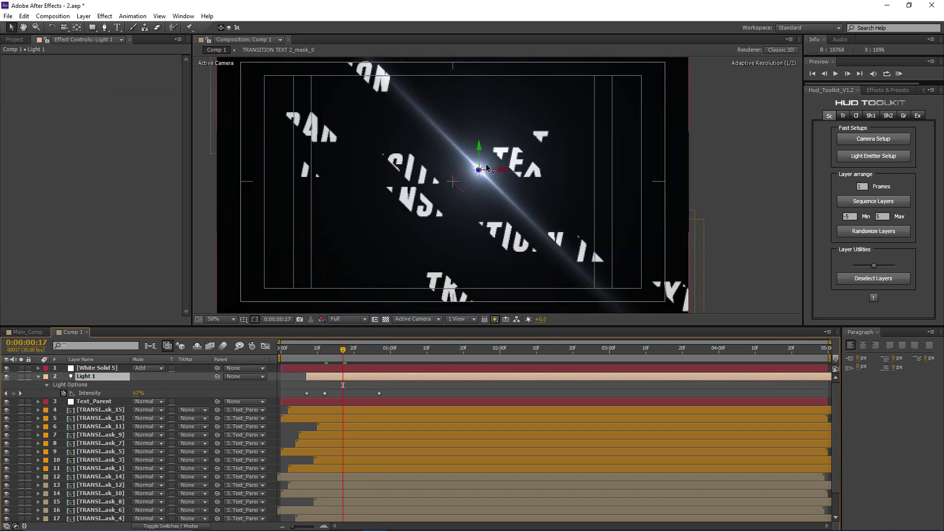
left_click_drag(487, 164, 489, 188)
left_click(498, 194)
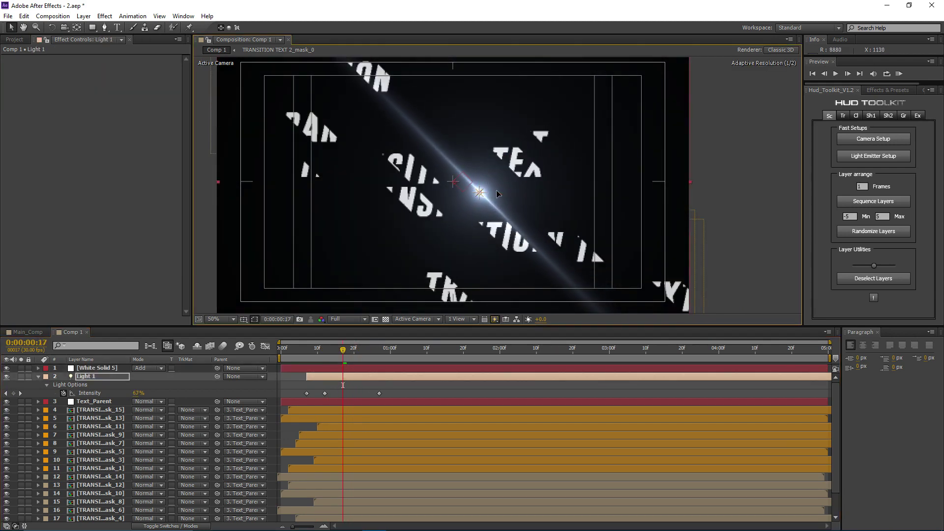
left_click(335, 376)
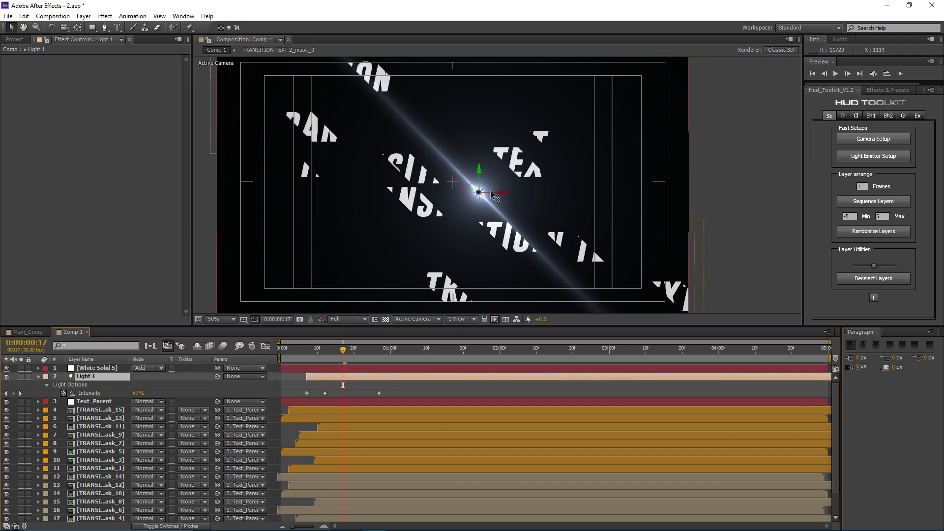
left_click_drag(491, 195, 498, 196)
mouse_move(343, 352)
left_mouse_down()
mouse_move(358, 356)
mouse_move(324, 362)
mouse_move(346, 379)
mouse_move(333, 355)
mouse_move(353, 373)
mouse_move(350, 360)
left_mouse_up()
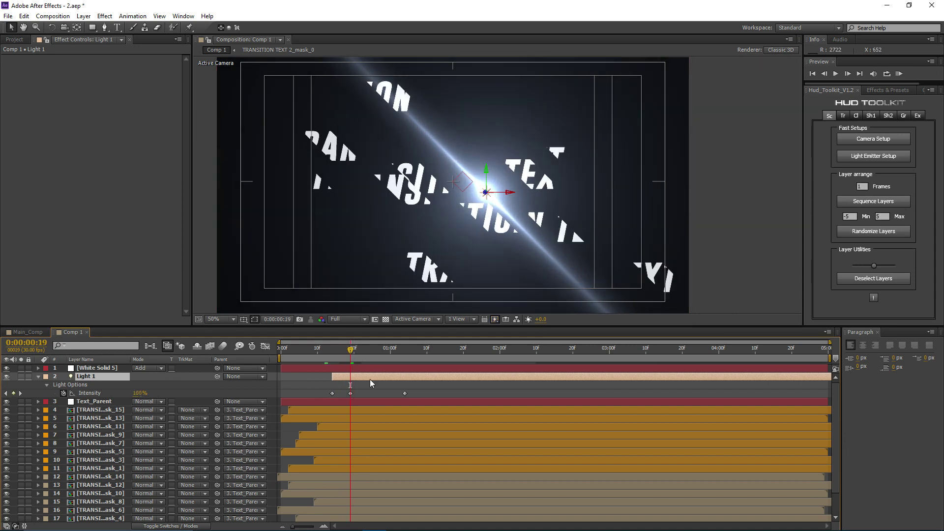
left_click_drag(502, 198, 482, 201)
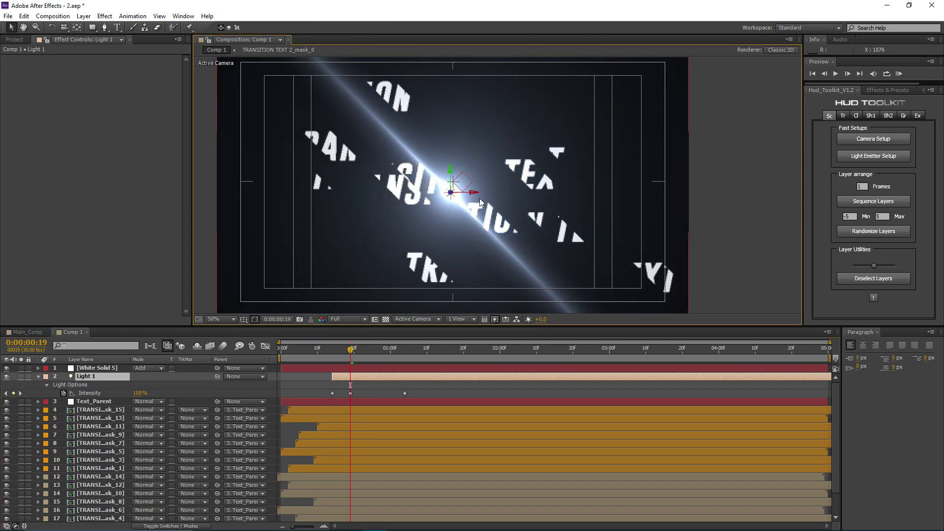
Set Light 1's Intensity keyframe at frame 19 to 75%
left_click(138, 393)
type("75")
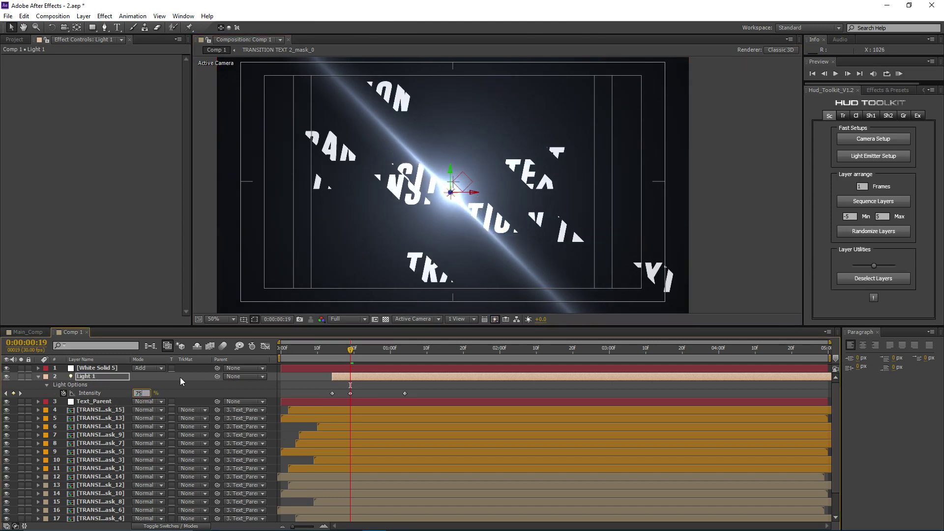
key("Return")
Go to frame 17 and duplicate Light 1 three times
mouse_move(350, 358)
left_mouse_down()
mouse_move(331, 350)
mouse_move(343, 350)
left_mouse_up()
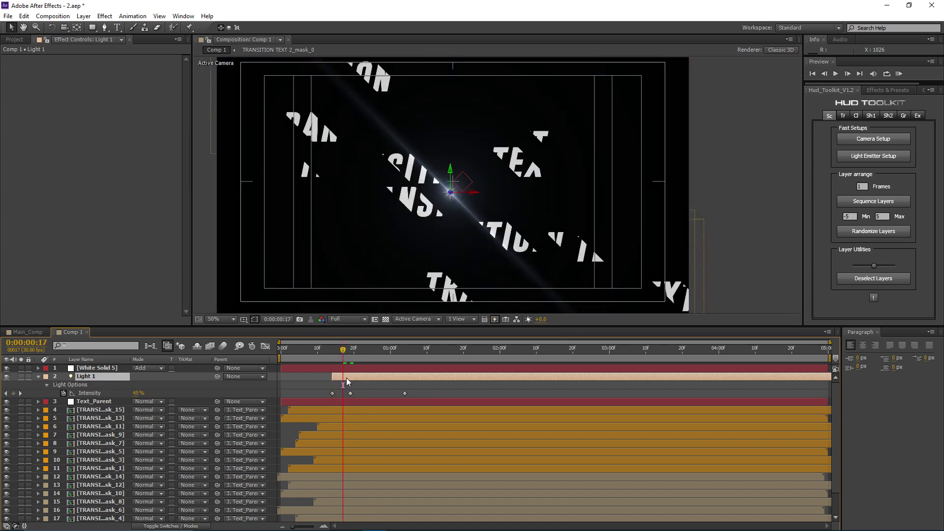
key("ctrl+d")
key("ctrl+d")
key("ctrl+d")
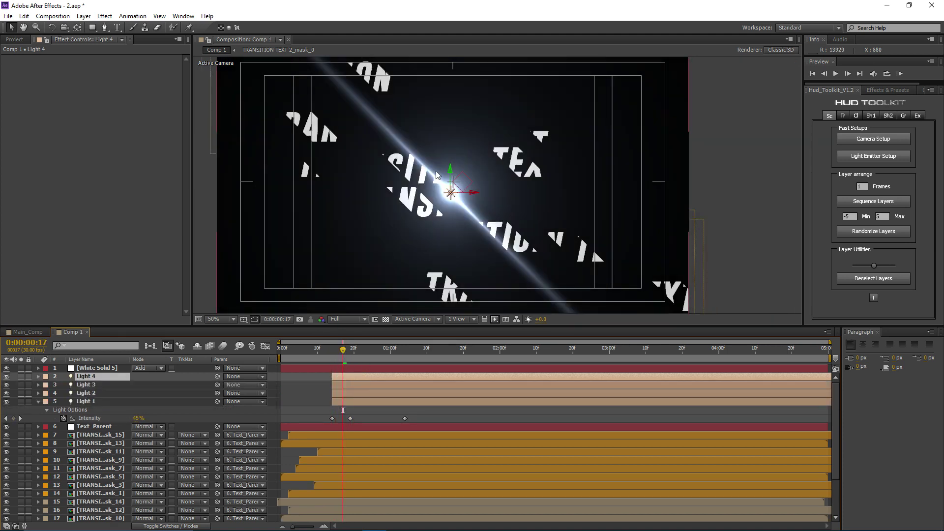
Spread the duplicated lights across the text, with Light 4 left of Light 1, Light 2 to its right and Light 3 farthest right and slightly higher
left_click_drag(472, 191, 408, 185)
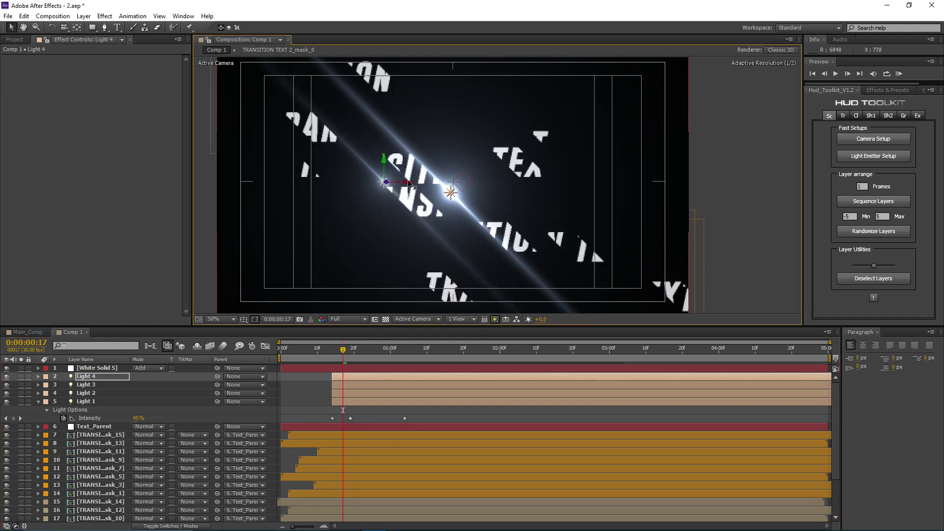
left_click(353, 392)
left_click_drag(466, 196, 538, 206)
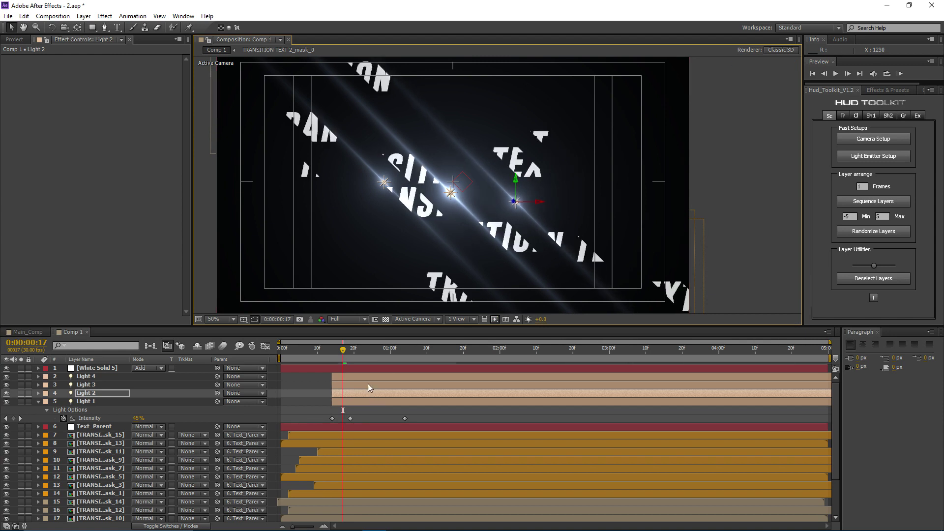
left_click(368, 384)
left_click_drag(473, 197, 584, 197)
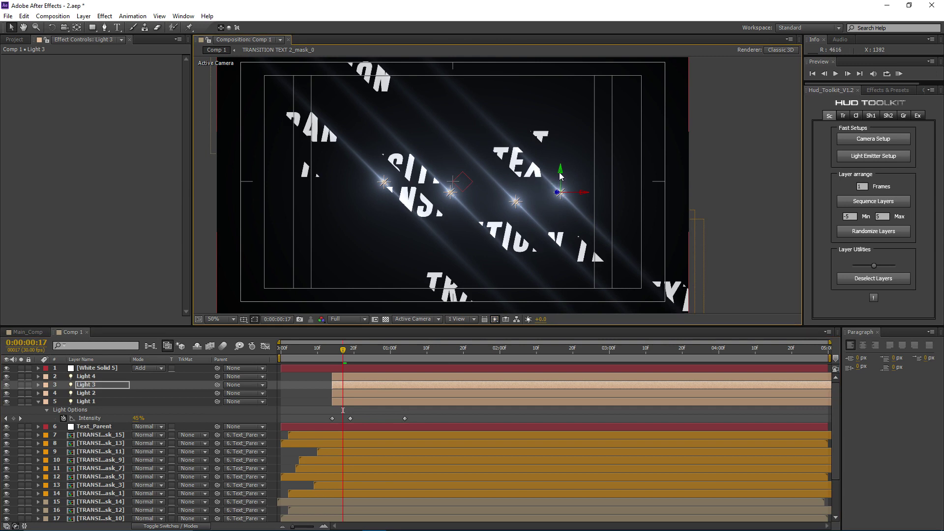
left_click_drag(560, 167, 579, 185)
Randomize the start times of Light 1 through Light 4 using the -5 to 5 range, and deselect the layers
key("ctrl+Up")
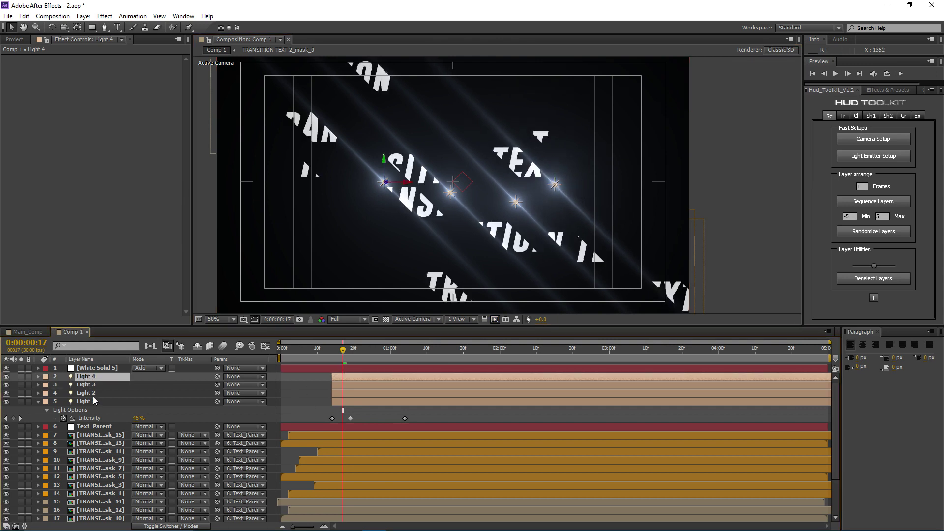
left_click(95, 403, "shift")
left_click(874, 231)
mouse_move(329, 403)
left_mouse_down()
mouse_move(355, 380)
mouse_move(359, 394)
mouse_move(364, 377)
mouse_move(341, 401)
left_mouse_up()
left_click(84, 379)
left_click(353, 408)
left_click(311, 393)
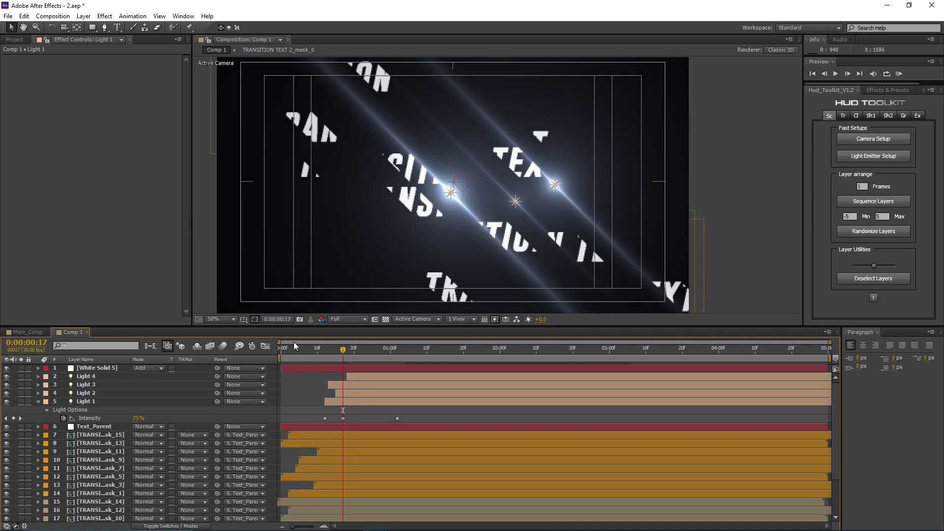
Preview the text transition with the flares at a reduced viewer zoom, and stop the playback
key("space")
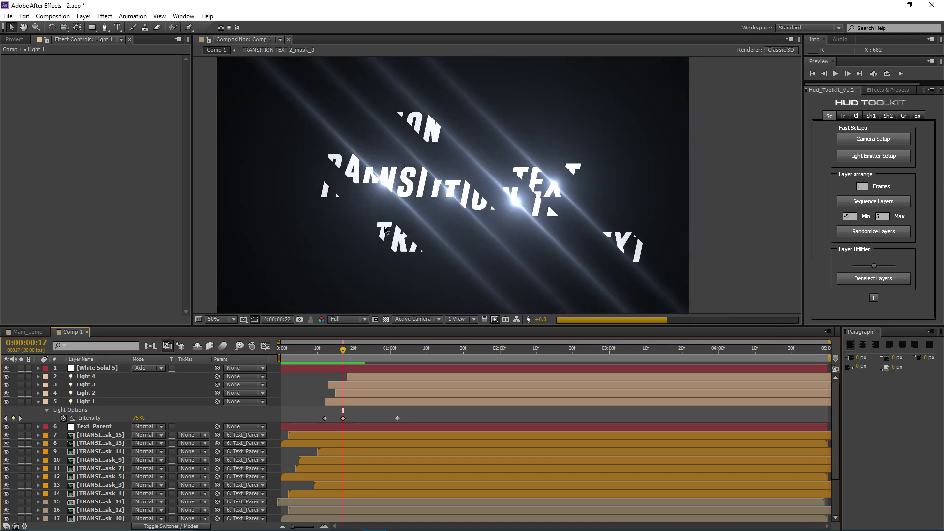
key("comma")
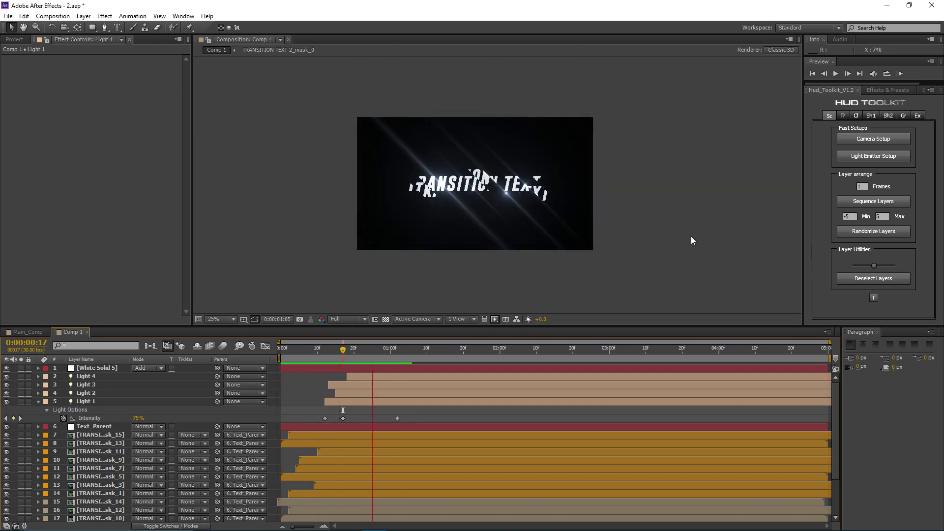
key("space")
Look through the HUD Toolkit script's other tool sections and return to its Sc section with the layer arrange tools
left_click(903, 116)
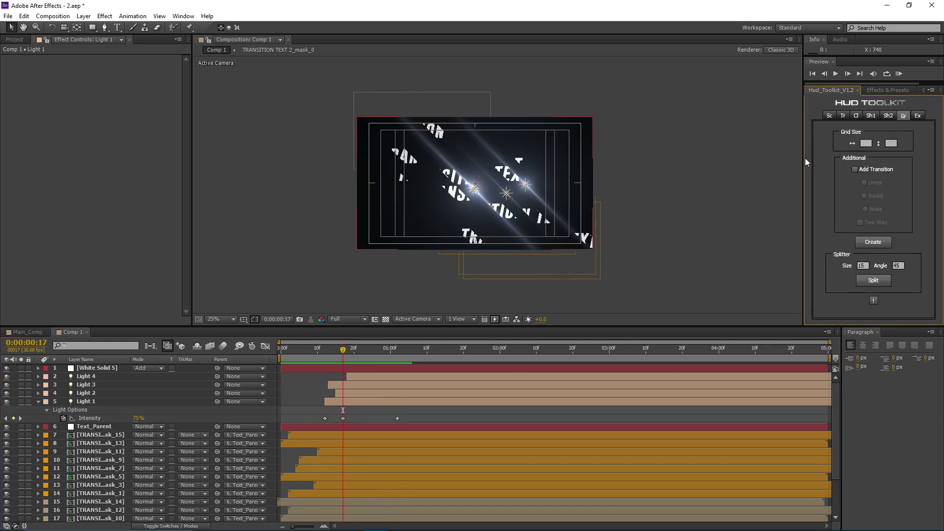
left_click(858, 118)
left_click(872, 119)
left_click(889, 118)
left_click(873, 116)
left_click(854, 116)
left_click(843, 115)
left_click(832, 116)
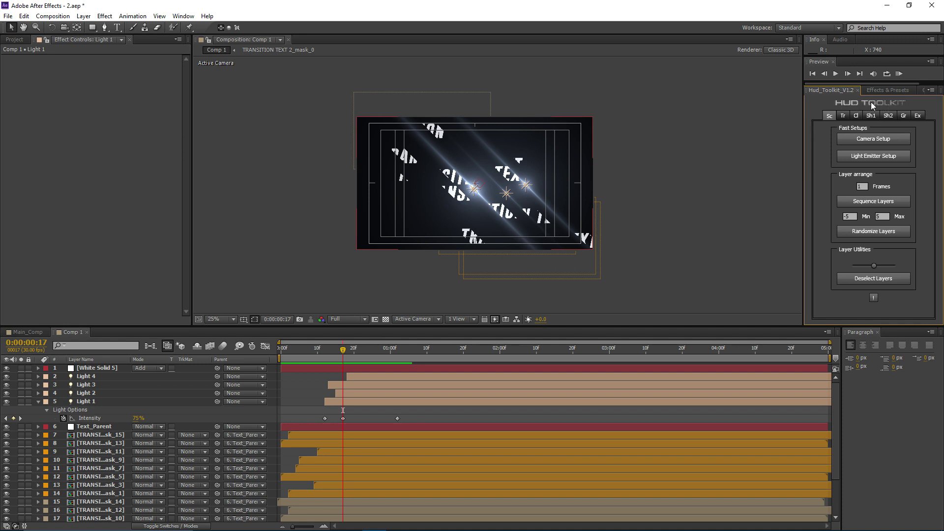
Open the HUD Toolkit web page from the script in the browser, check it, and switch back to After Effects
left_click(873, 102)
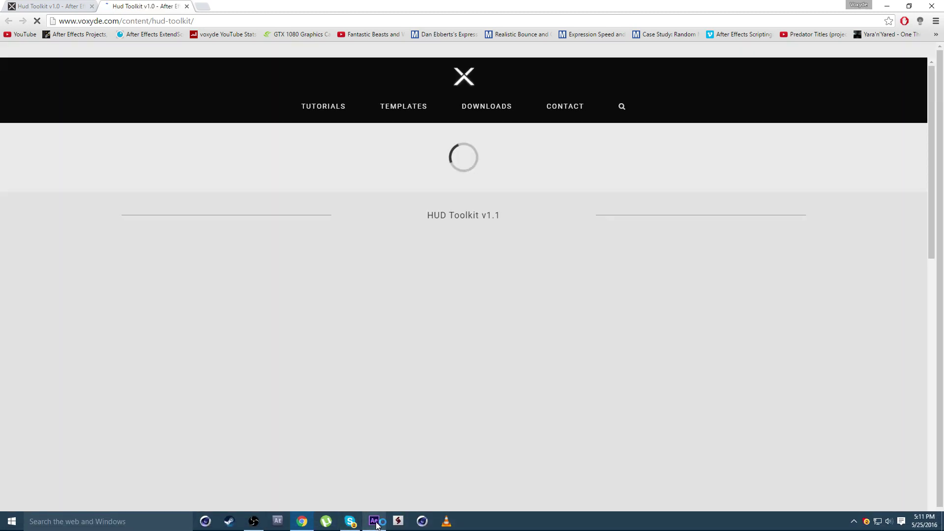
left_click(374, 520)
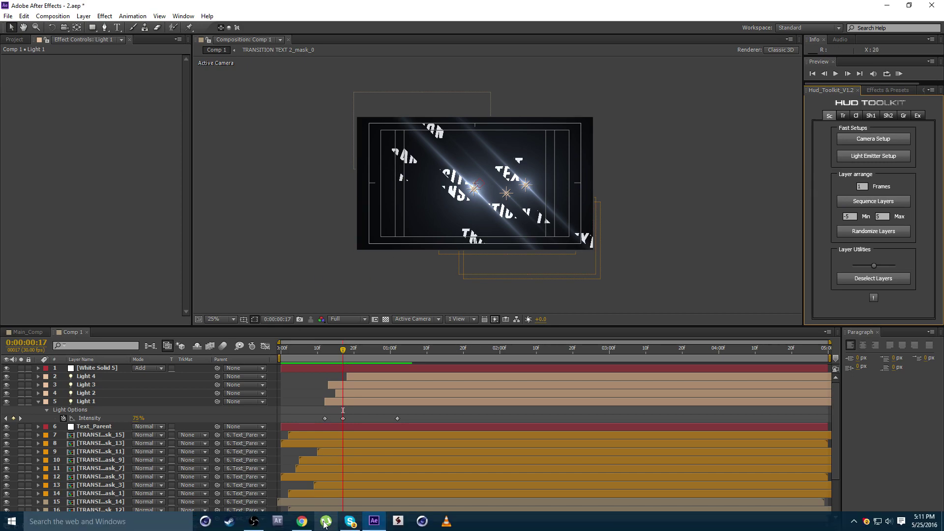
left_click(386, 522)
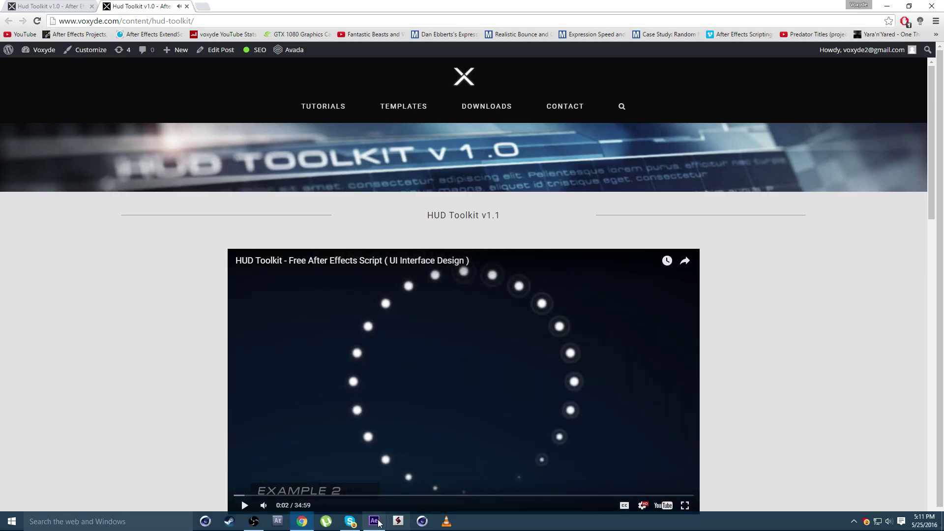
left_click(386, 526)
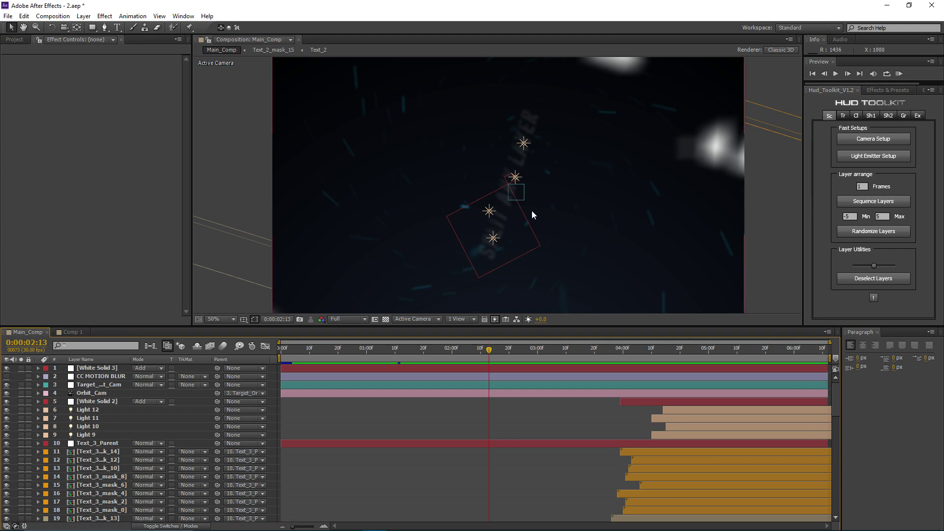
Examine the finished Main_Comp at 0:00:01:00 and look through its layer stack
scroll(519, 223, "down", 2)
left_click_drag(443, 347, 366, 370)
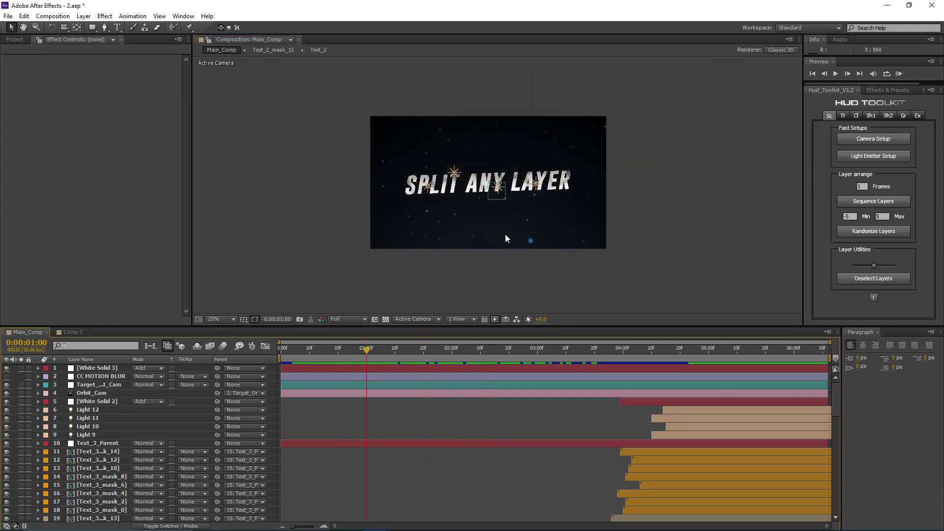
scroll(474, 199, "up", 2)
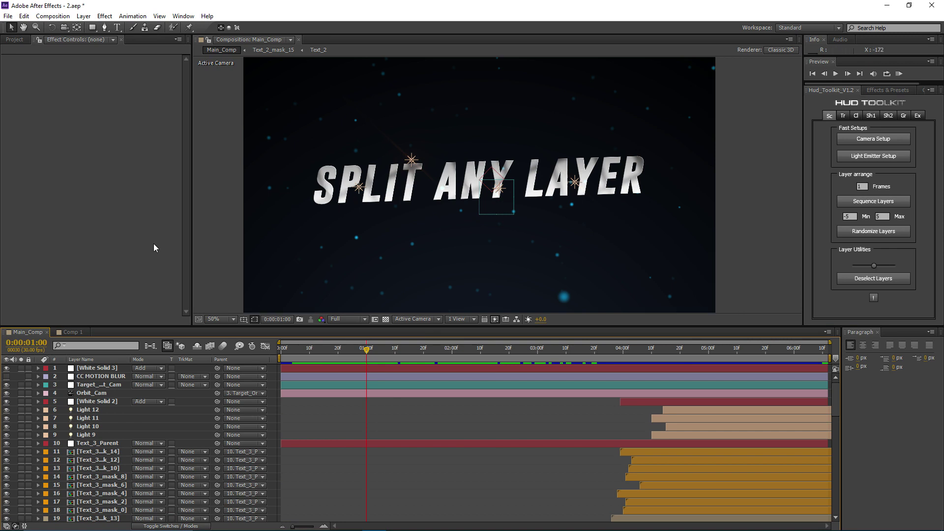
scroll(375, 441, "down", 6)
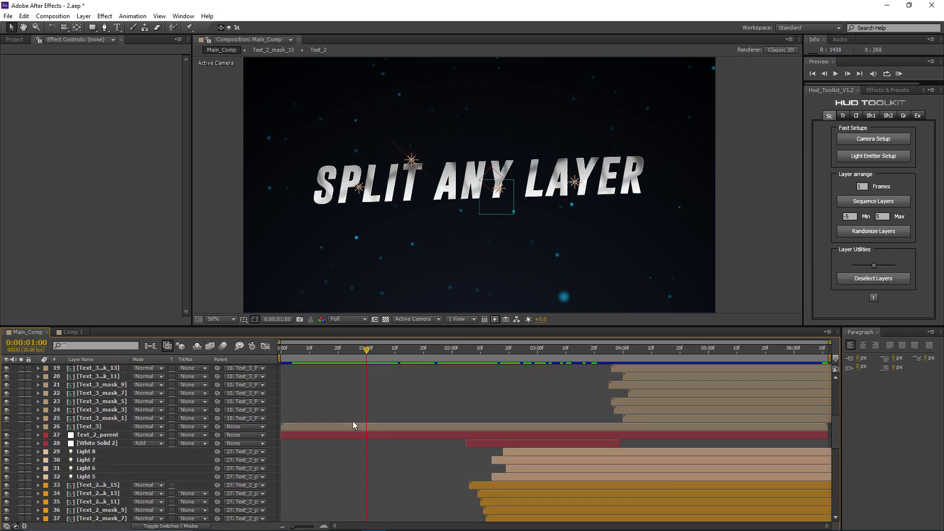
scroll(361, 438, "up", 6)
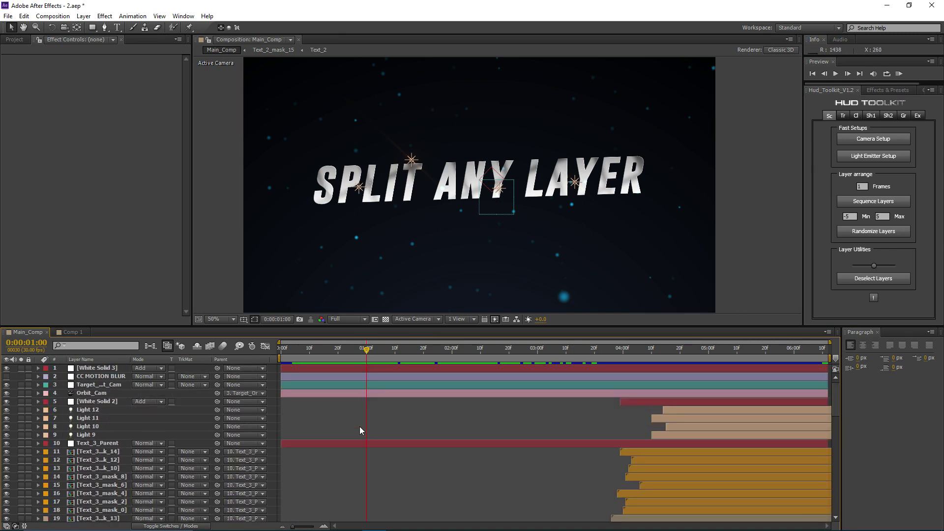